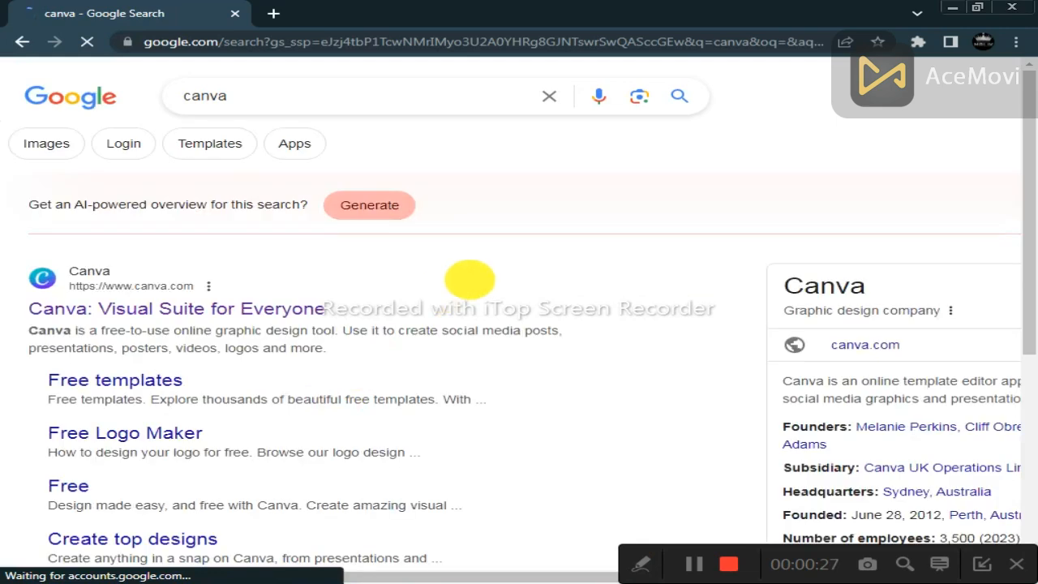
Open the Canva website from the search results.
mouse_move(644, 563)
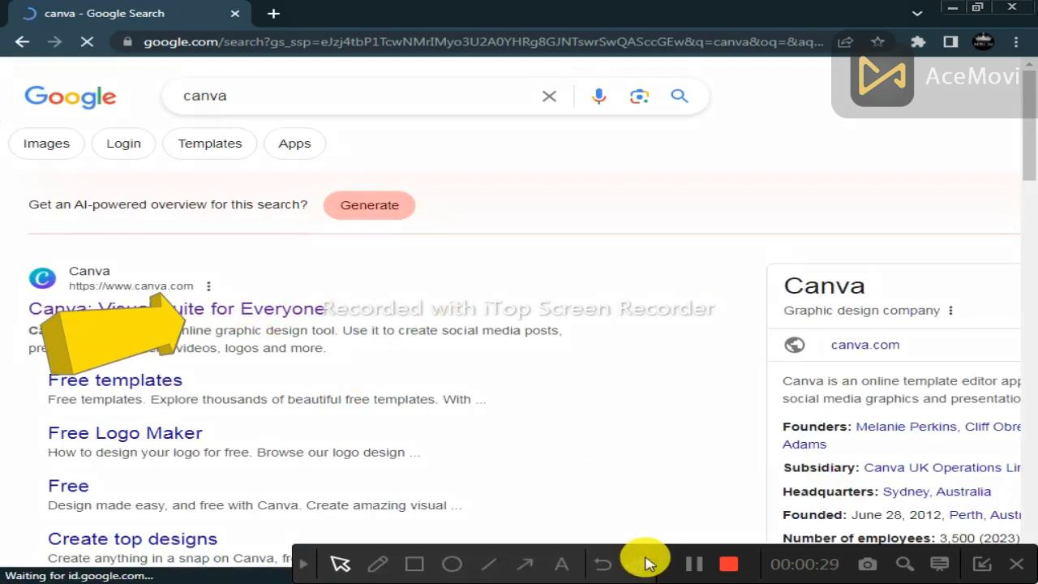
left_click(537, 566)
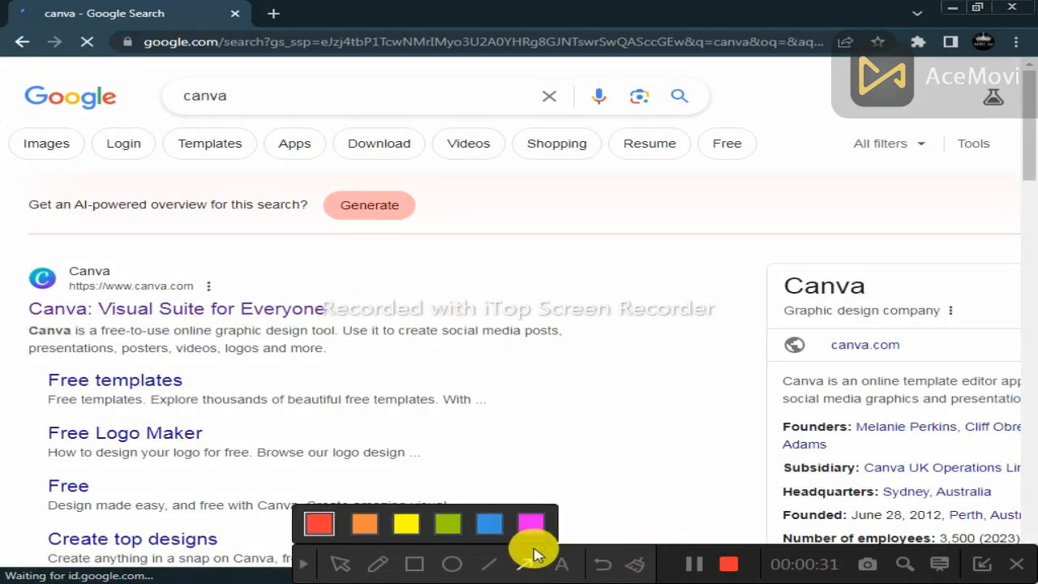
left_click_drag(616, 437, 357, 321)
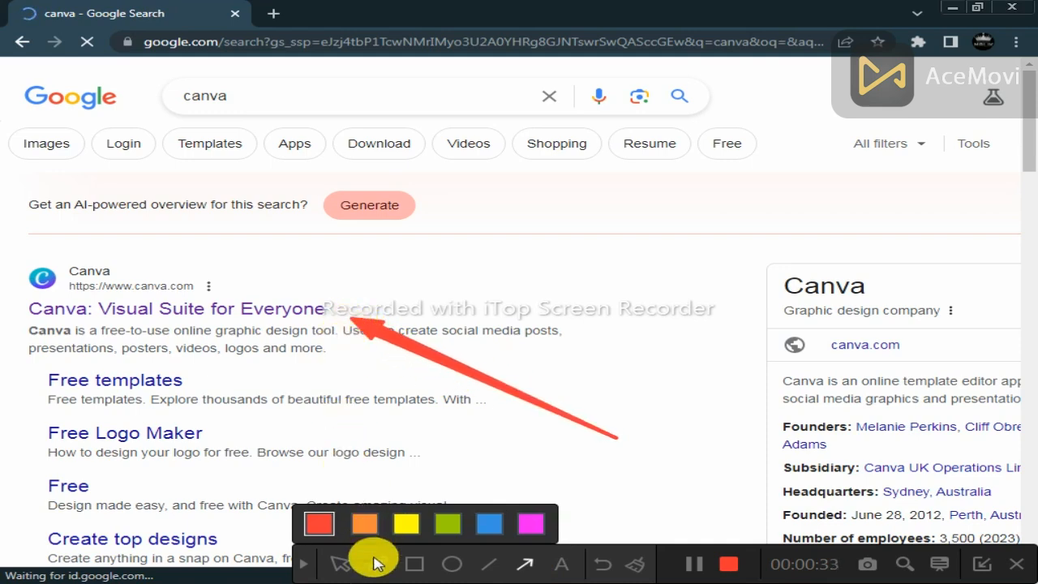
left_click(306, 565)
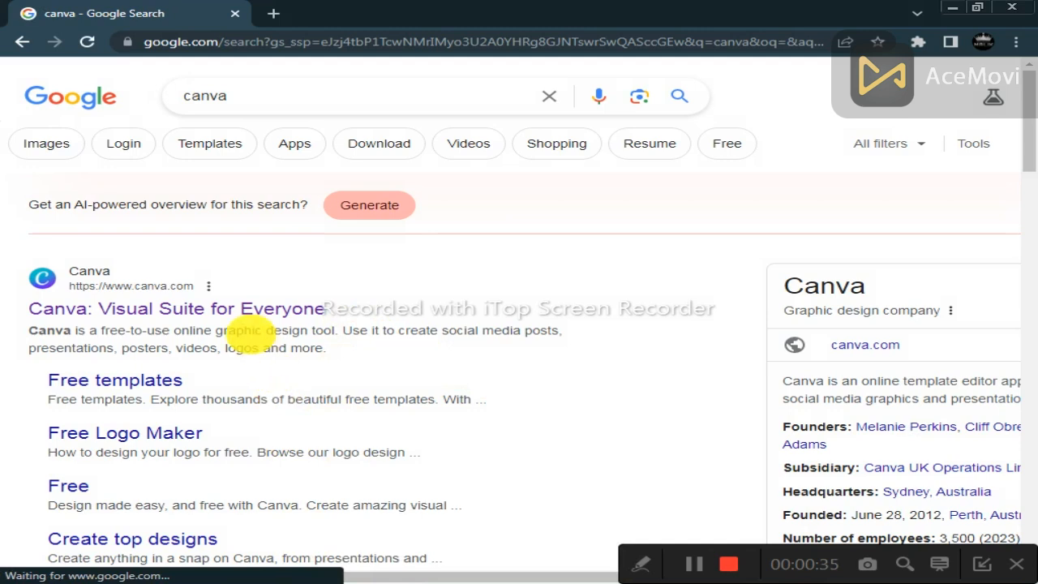
left_click(246, 315)
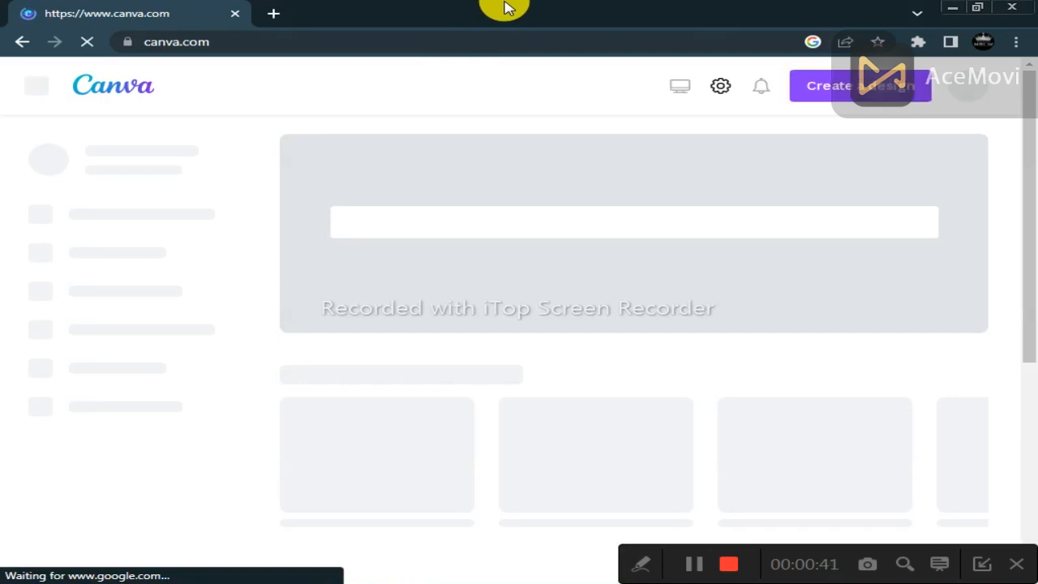
left_click(639, 565)
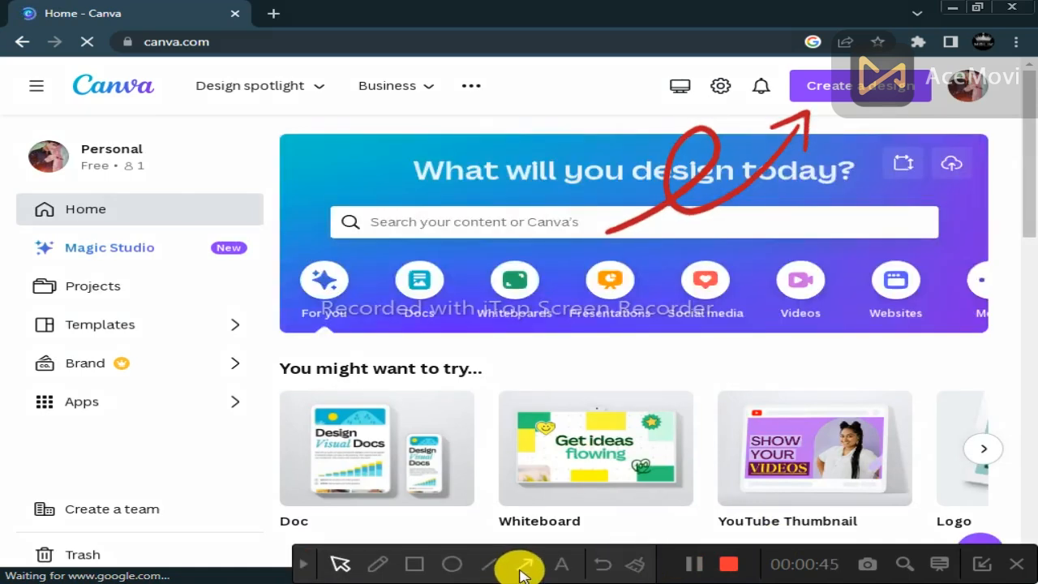
left_click(523, 565)
mouse_move(707, 318)
left_mouse_down()
mouse_move(830, 139)
mouse_move(839, 120)
mouse_move(828, 105)
left_mouse_up()
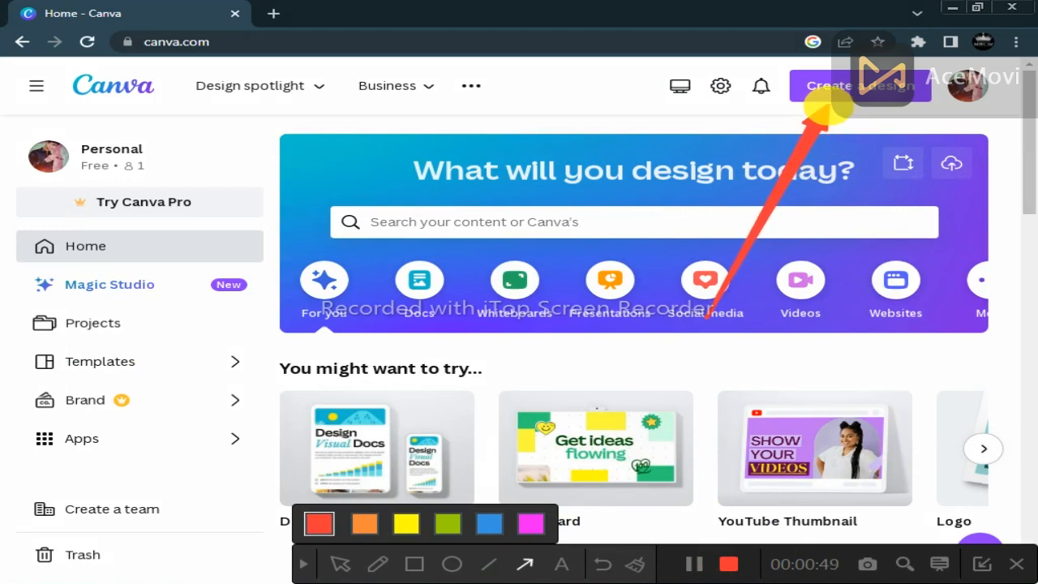
left_click(561, 564)
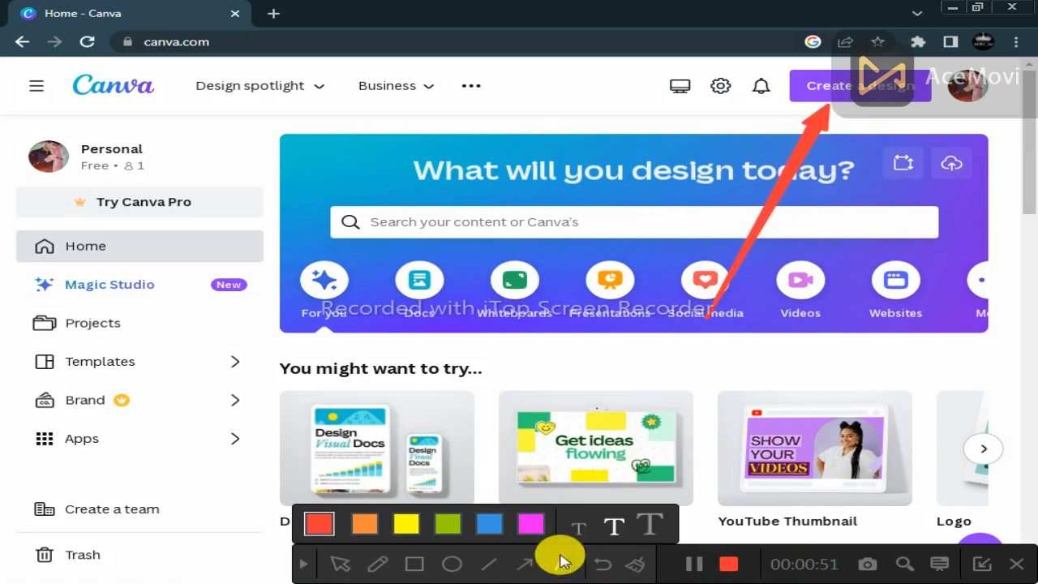
left_click(542, 357)
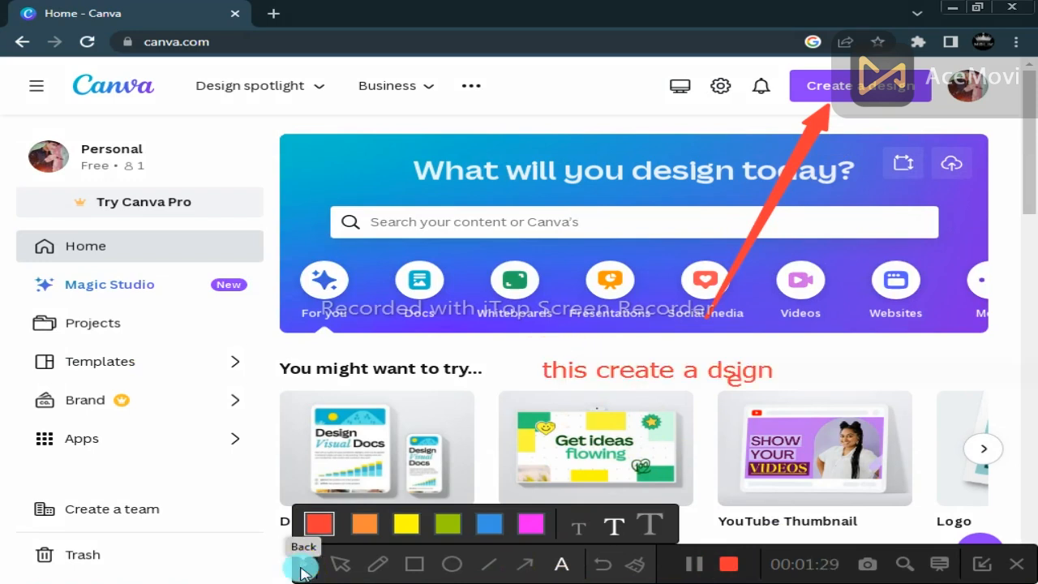
left_click(303, 564)
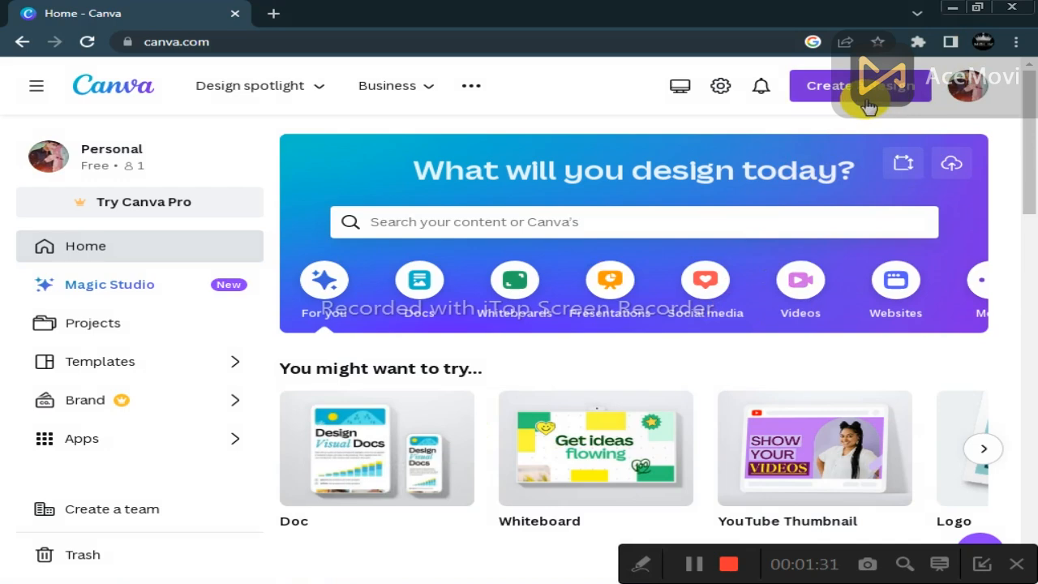
Create a new blank design of the YouTube Banner type, 2560 × 1440 px.
left_click(869, 107)
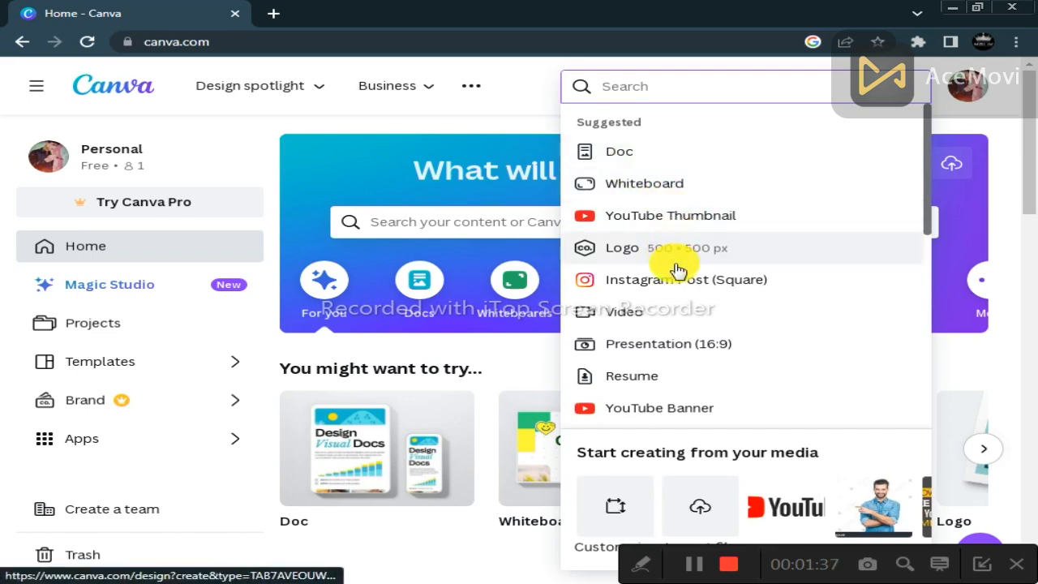
scroll(697, 298, "down", 2)
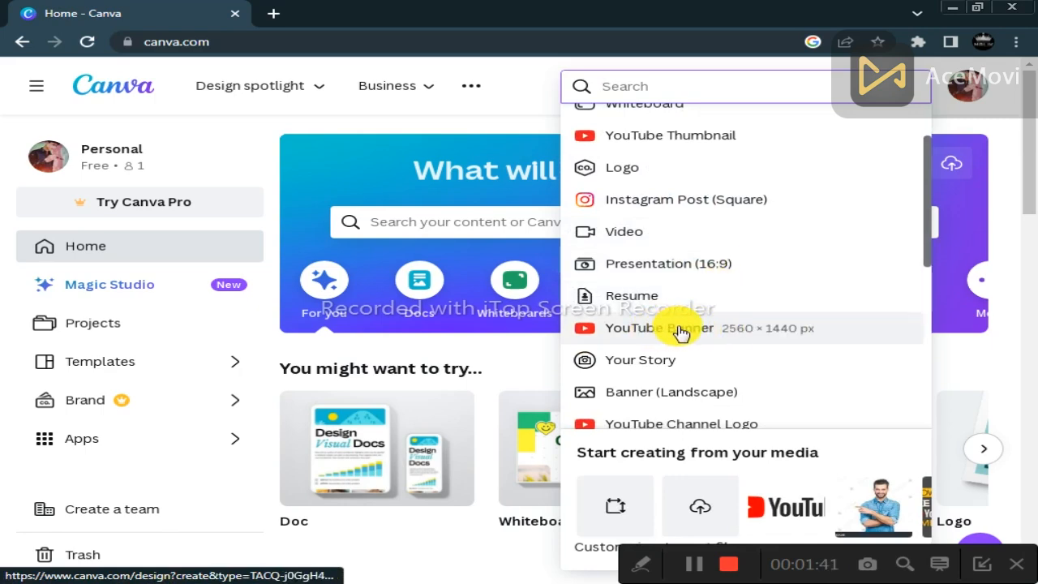
left_click(642, 565)
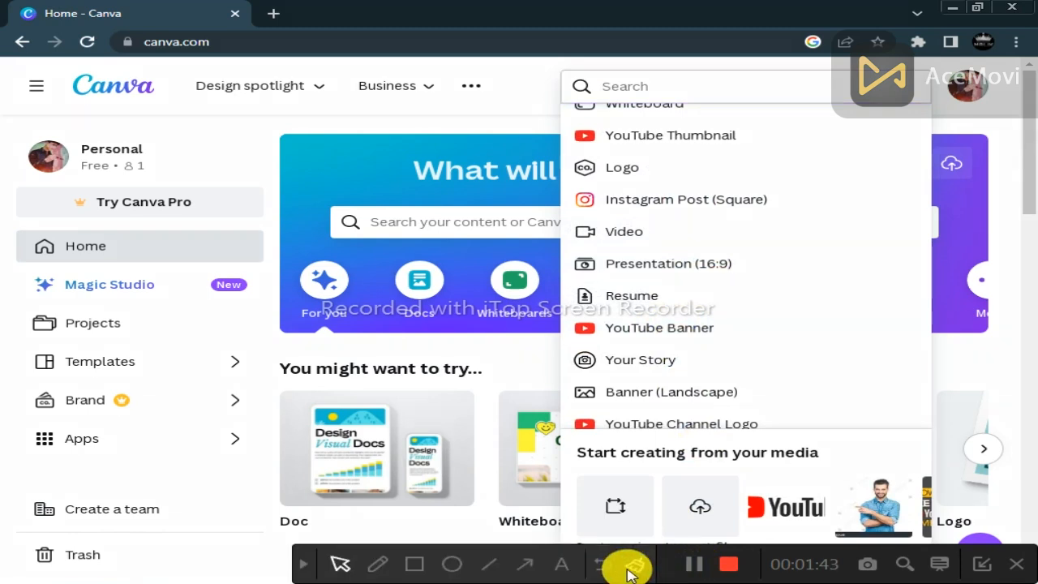
left_click(425, 566)
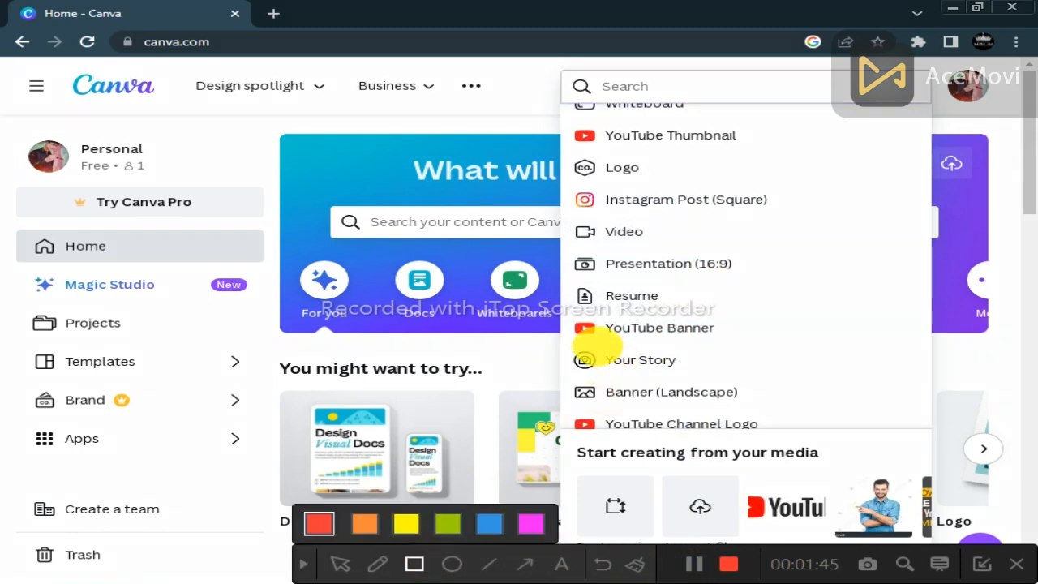
left_click_drag(569, 319, 741, 338)
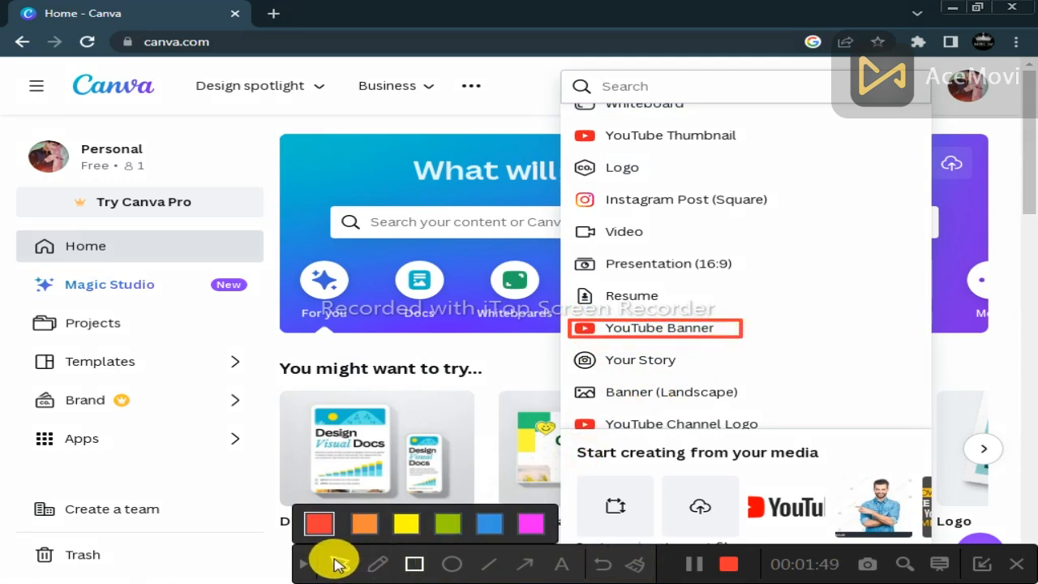
left_click(309, 566)
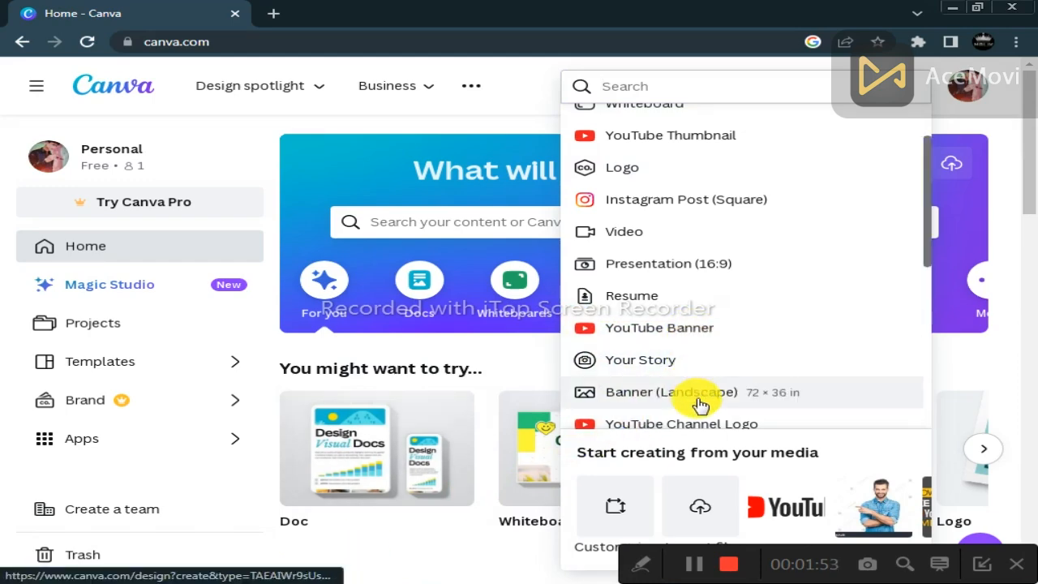
left_click(677, 334)
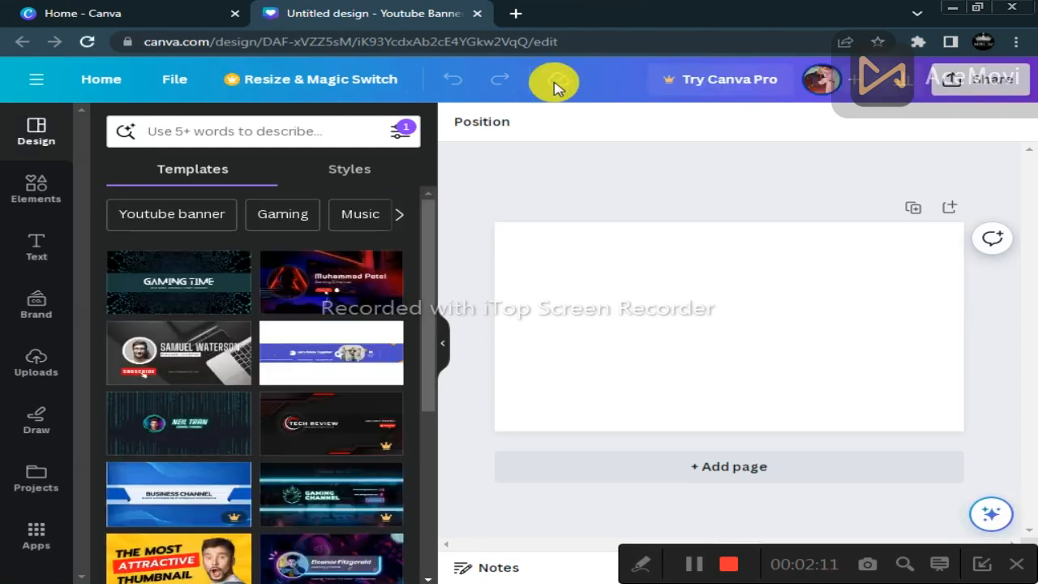
Browse the available YouTube banner templates for a suitable design.
scroll(362, 349, "down", 3)
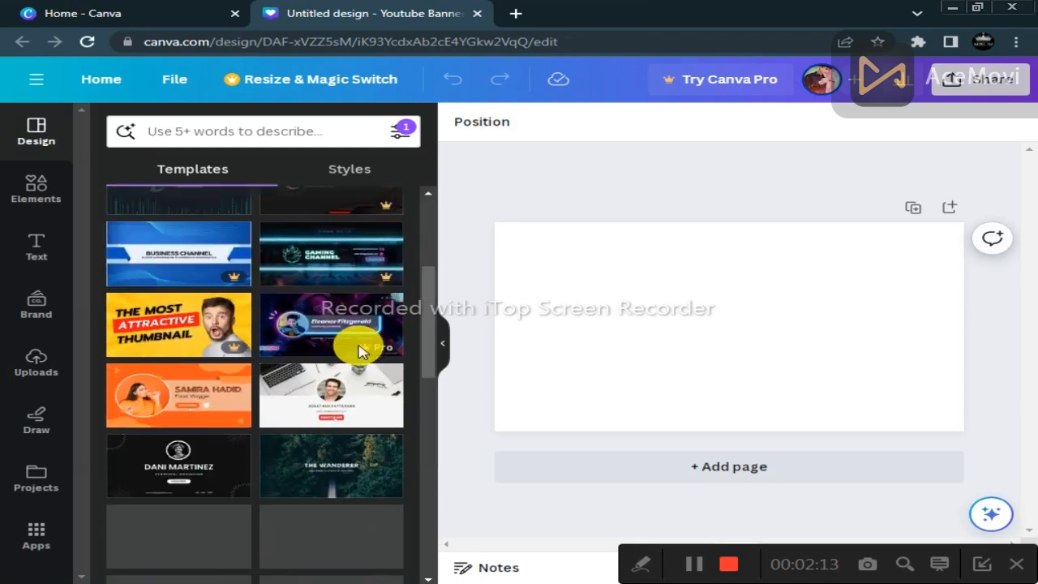
scroll(361, 351, "up", 2)
scroll(359, 350, "up", 1)
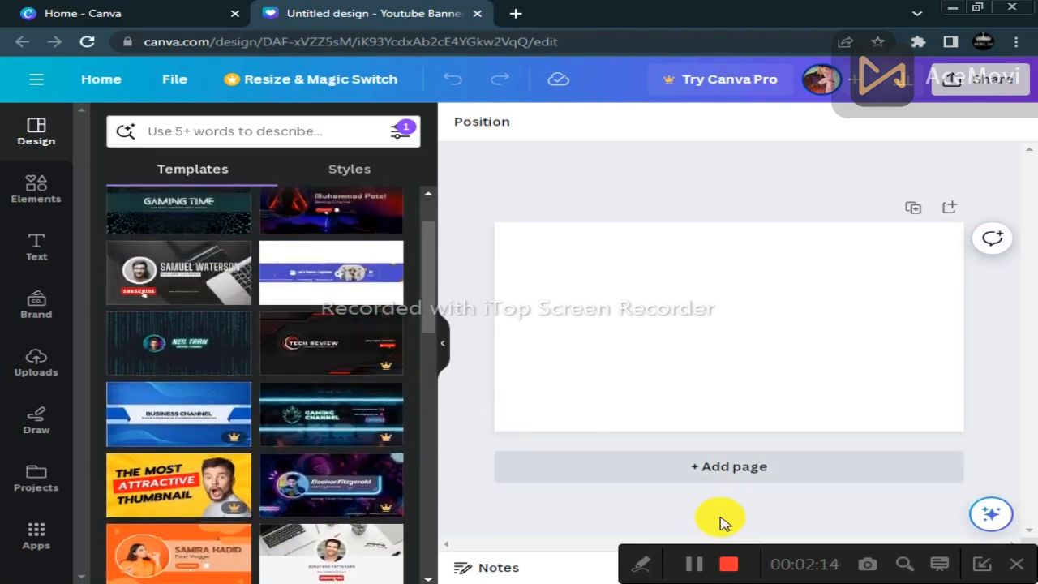
left_click(640, 563)
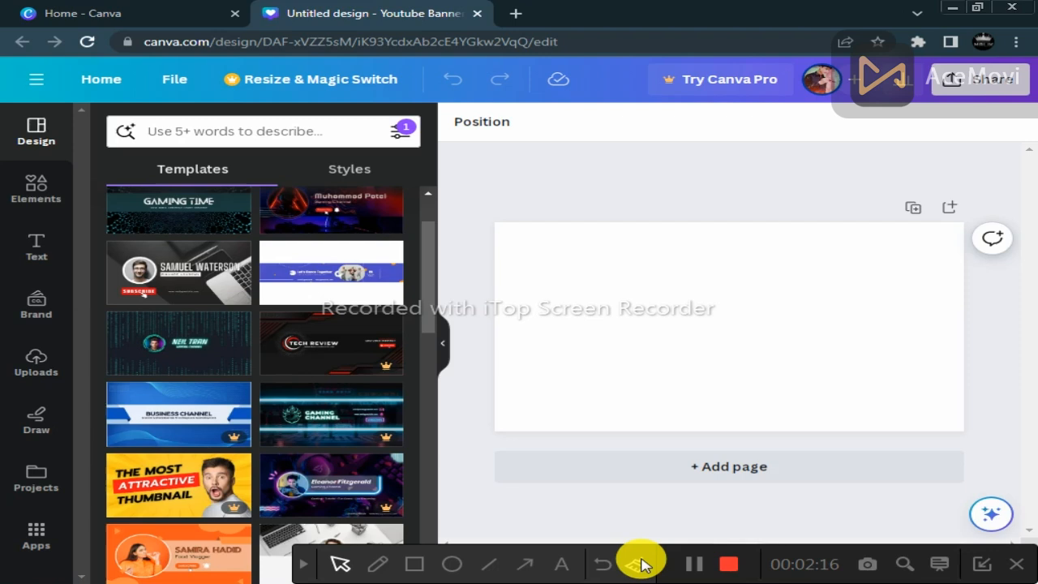
left_click(563, 565)
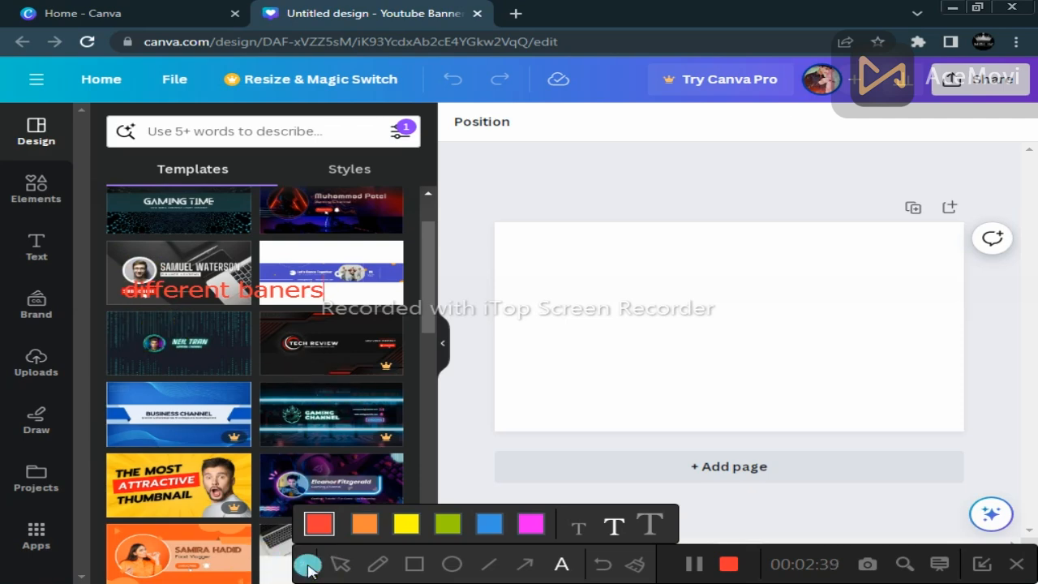
left_click(307, 570)
scroll(297, 458, "down", 3)
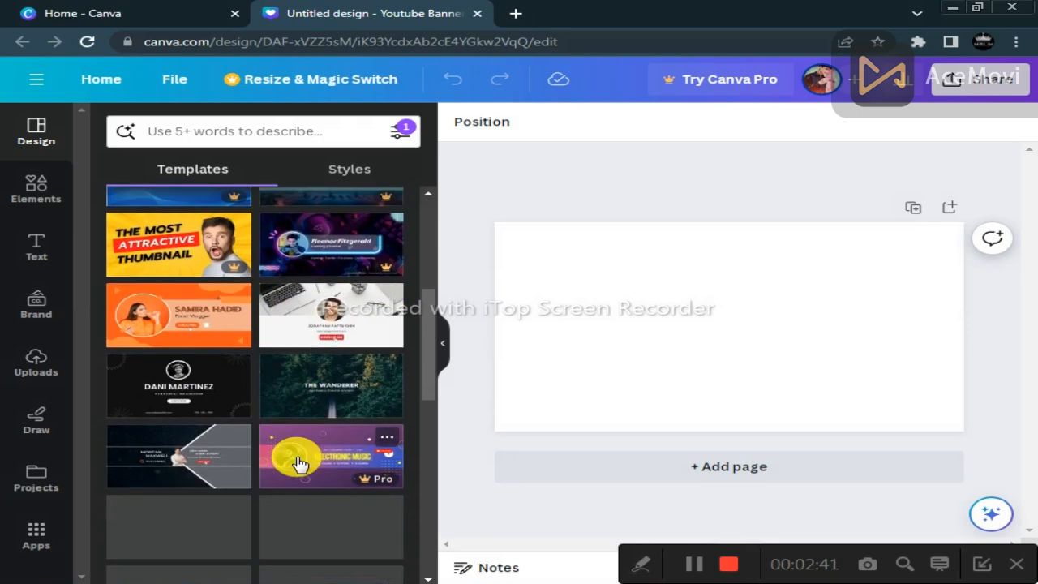
Try to apply the purple Electronic Music banner template.
left_click(390, 436)
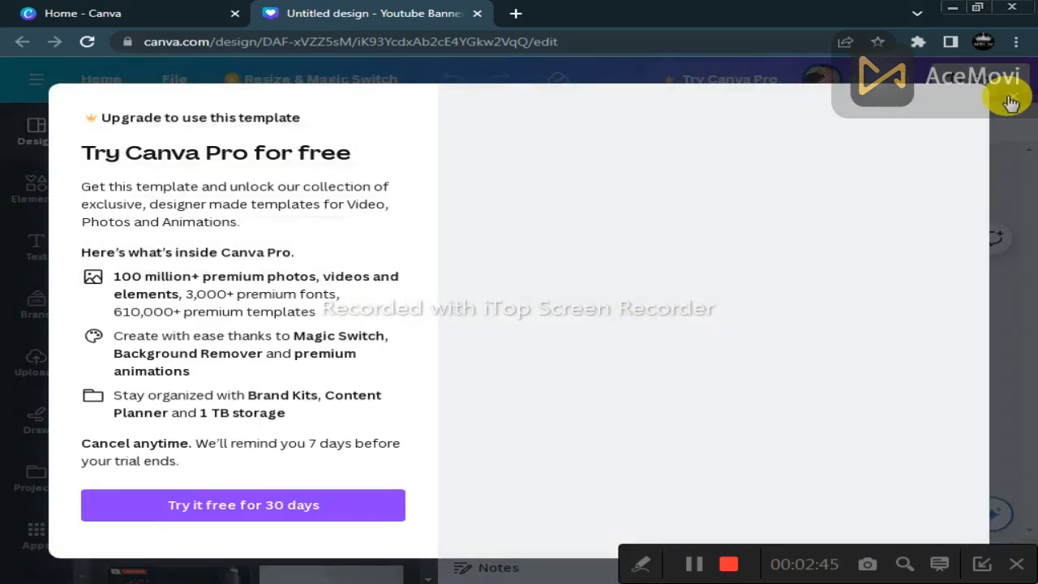
left_click(1010, 95)
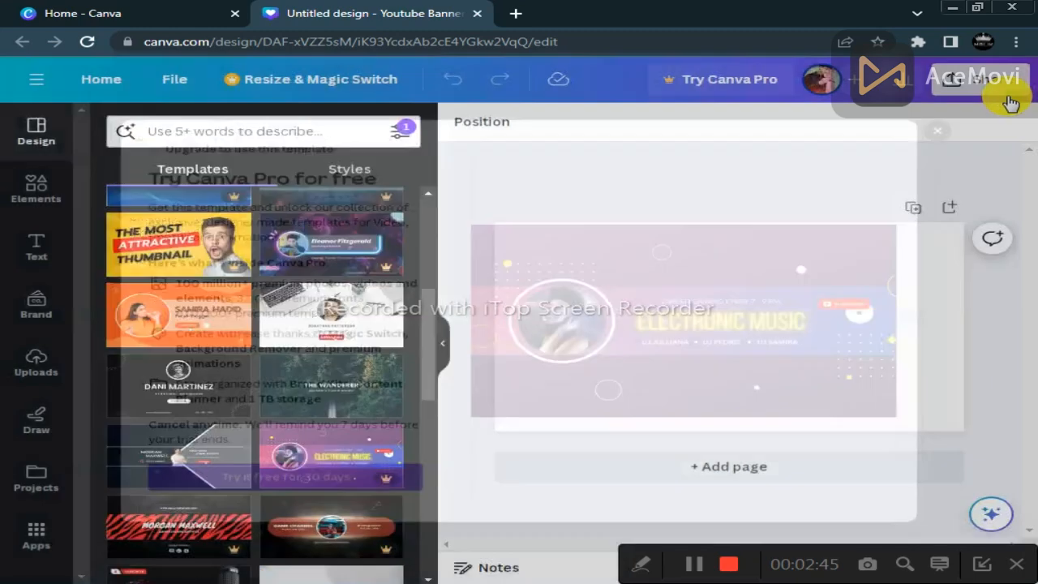
Apply the Black and Gray Simple Tech Channel Youtube Banner template to the blank page and hide the template panel.
scroll(231, 406, "down", 1)
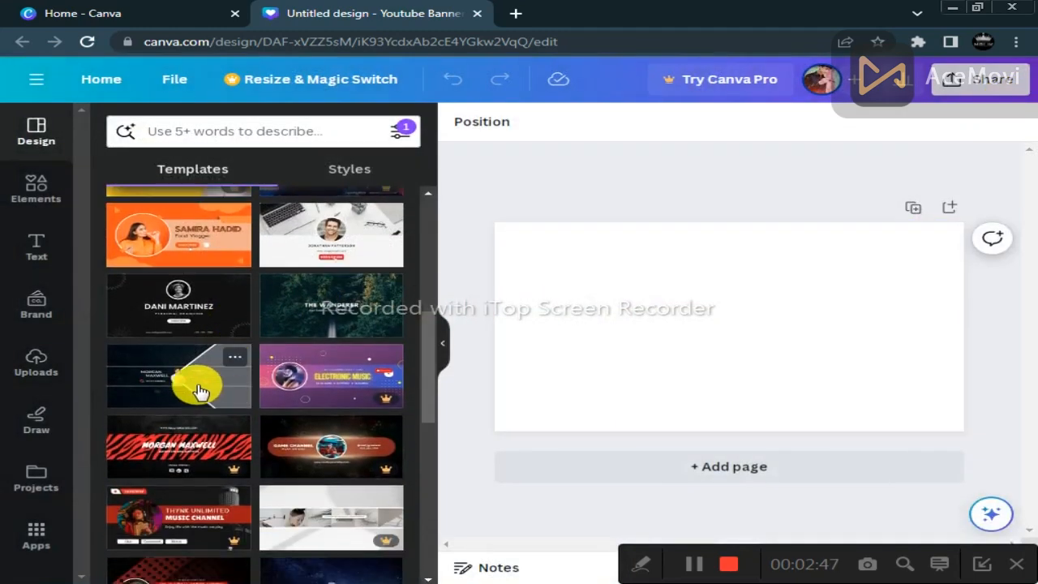
left_click_drag(199, 392, 572, 248)
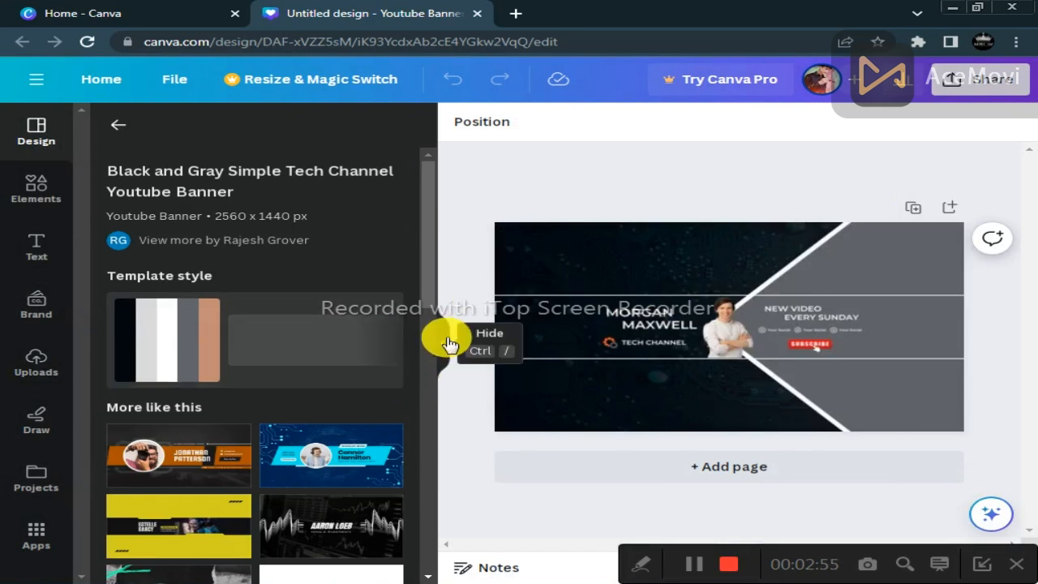
left_click(449, 344)
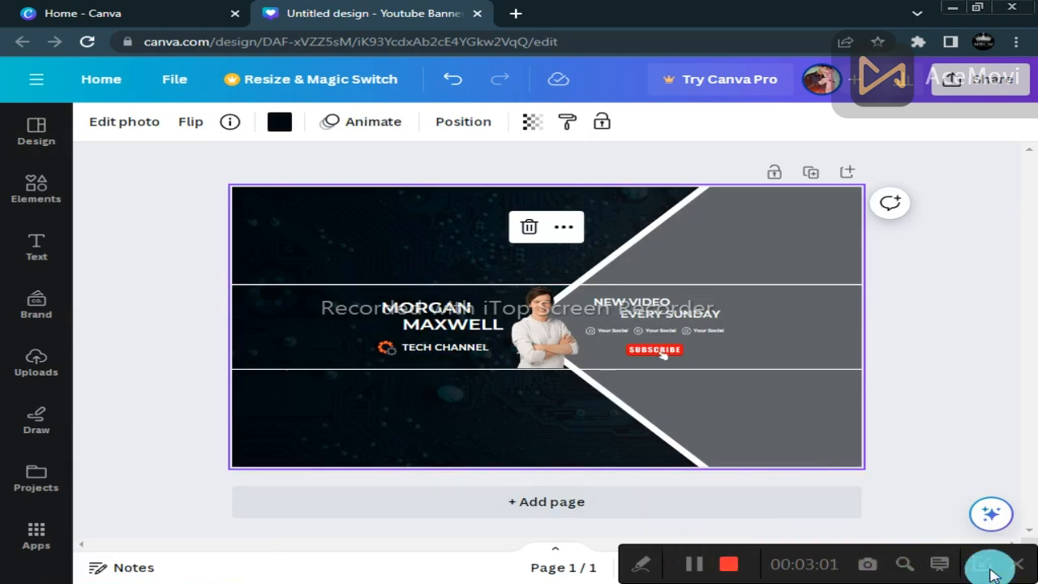
Replace the first line of the banner's channel name with TECHNICAL and widen its text box so the word fits on one line.
left_click_drag(685, 573, 694, 570)
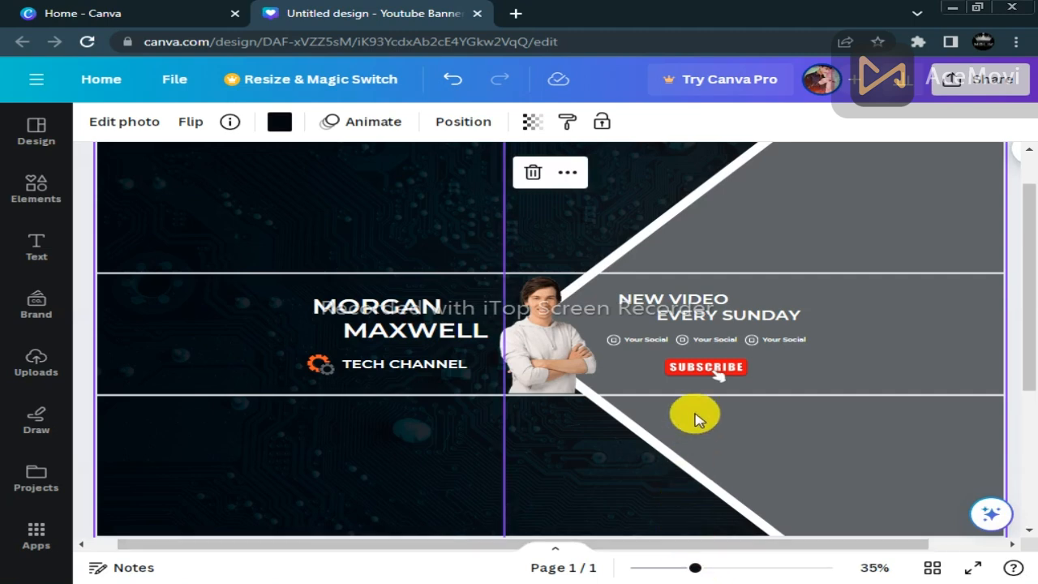
left_click(436, 316)
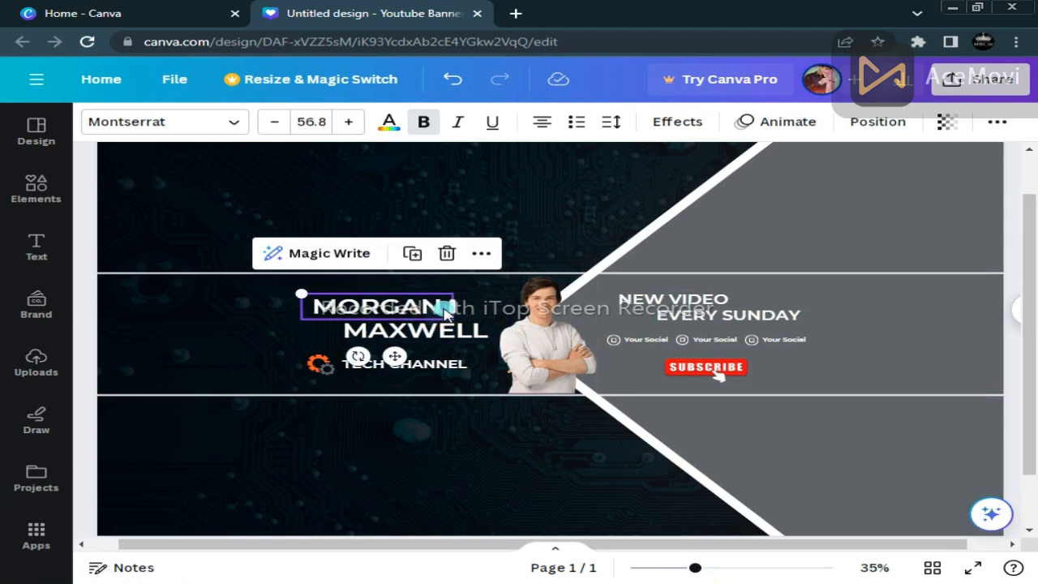
double_click(445, 306)
left_click(445, 306)
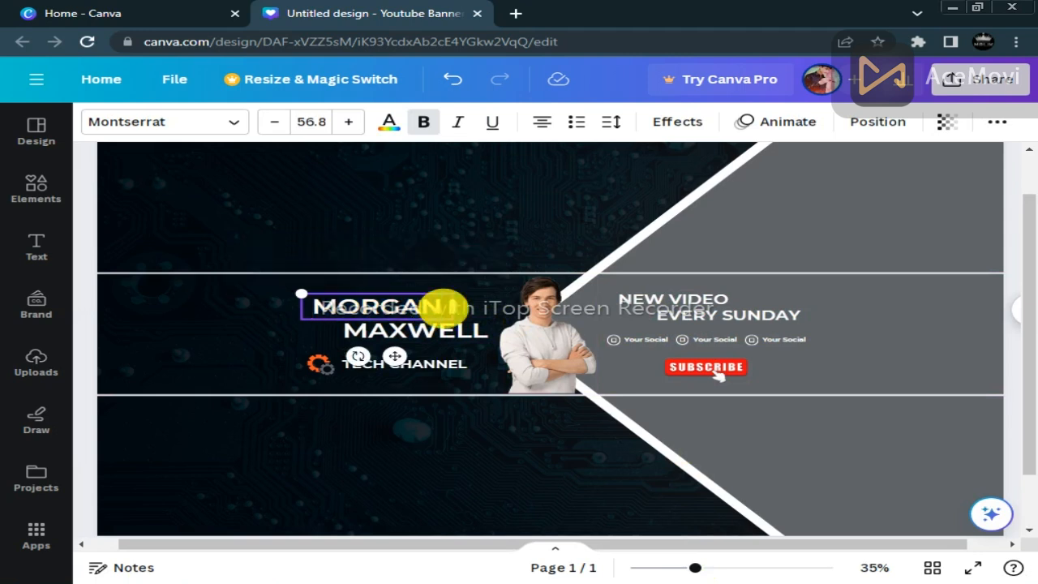
key("BackSpace")
key("BackSpace")
key("BackSpace")
key("BackSpace")
key("BackSpace")
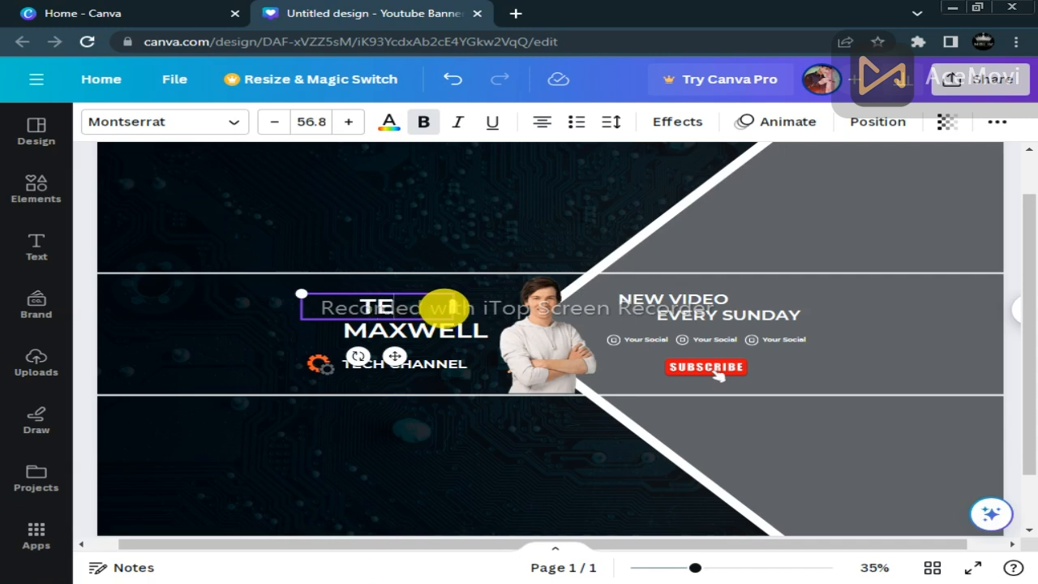
type("CHNIC")
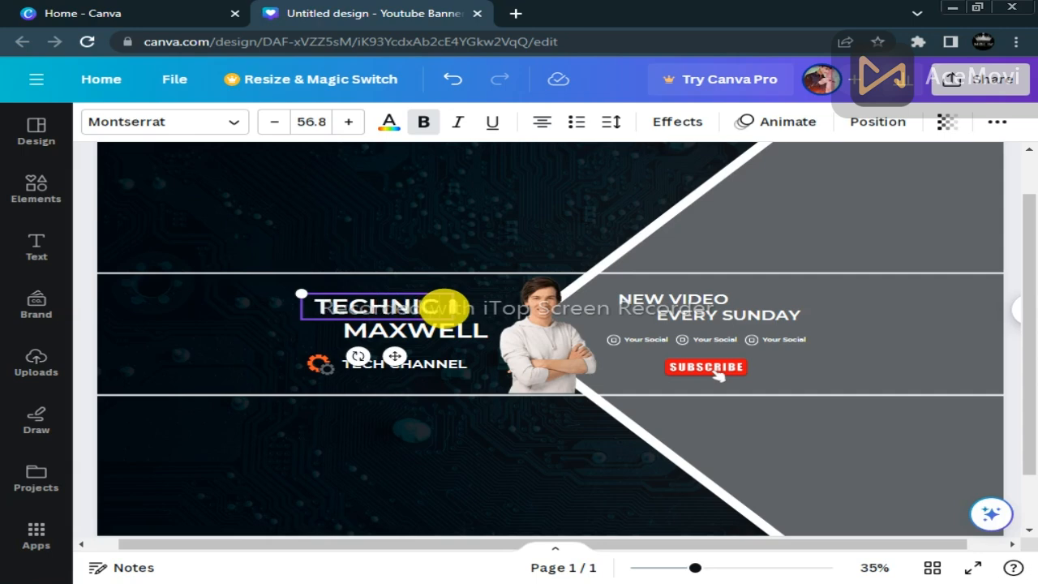
type("AL")
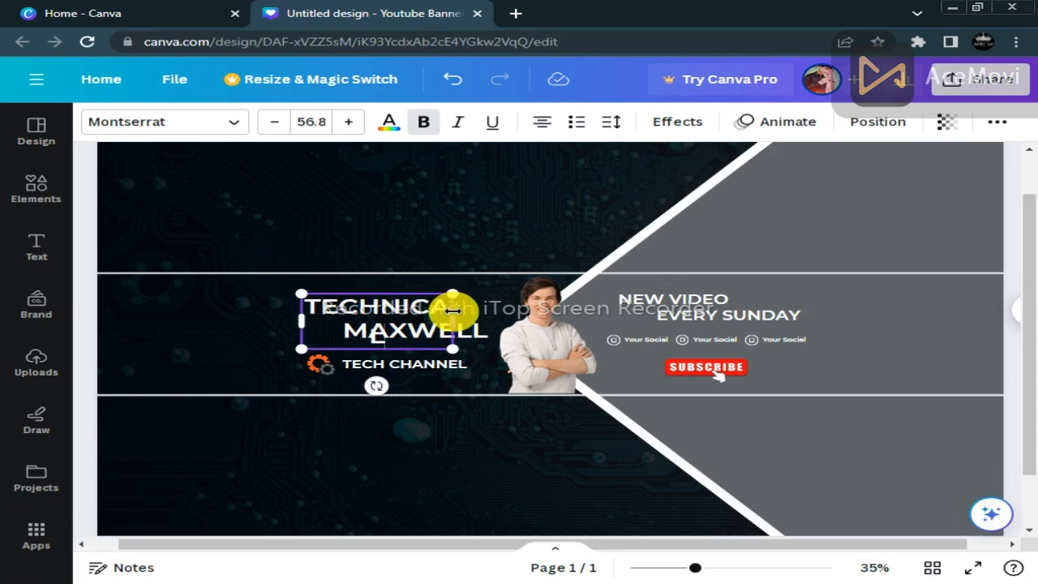
left_click_drag(452, 321, 471, 322)
left_click(485, 347)
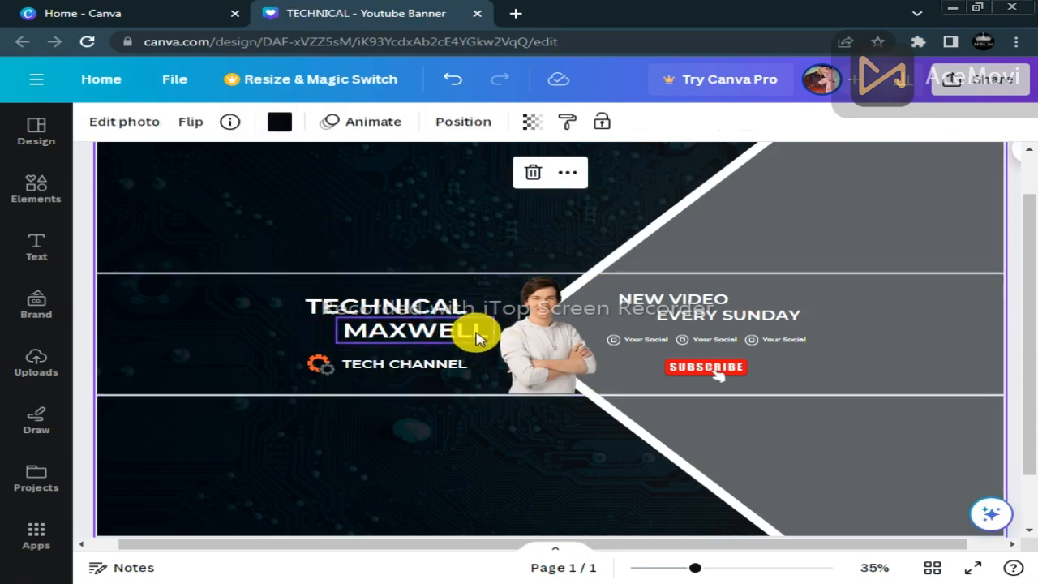
Replace MAXWELL, the second line of the banner's channel name, with the channel owner's name in capitals.
left_click(480, 332)
left_click(484, 331)
left_click(484, 332)
key("BackSpace")
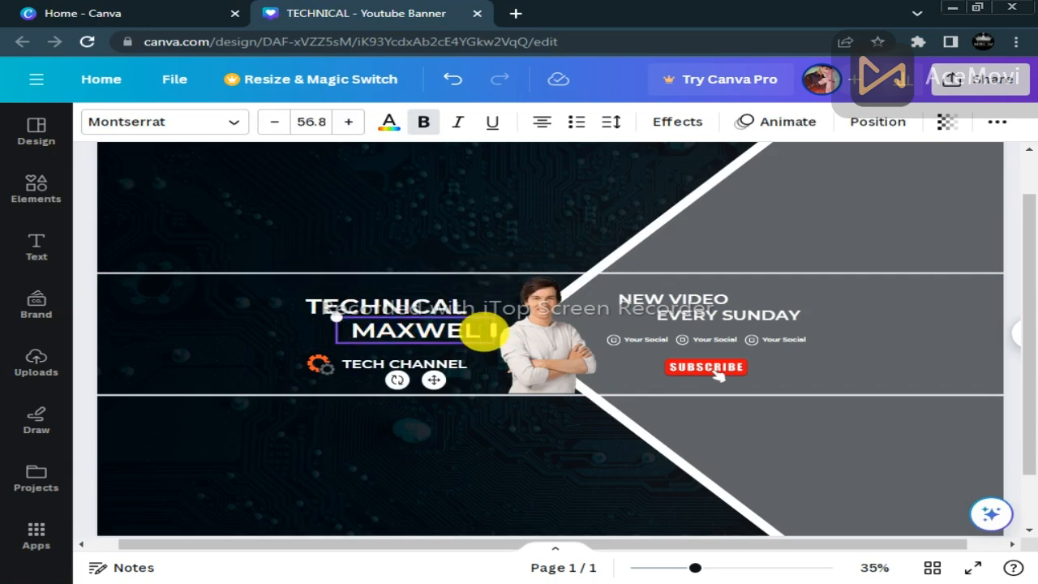
key("BackSpace")
key("BackSpace")
key("BackSpace")
key("BackSpace")
key("BackSpace")
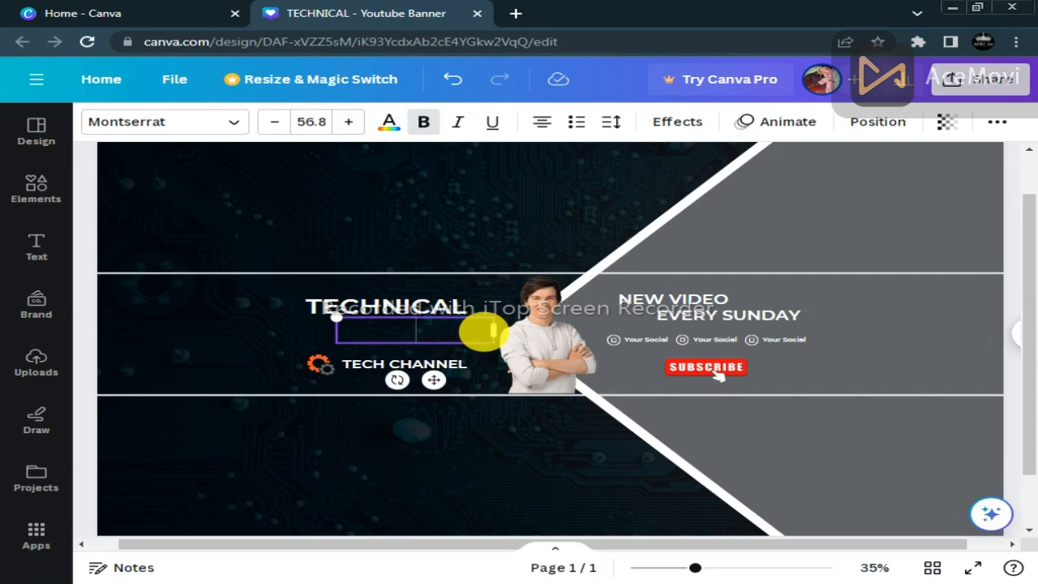
type("AHTIS")
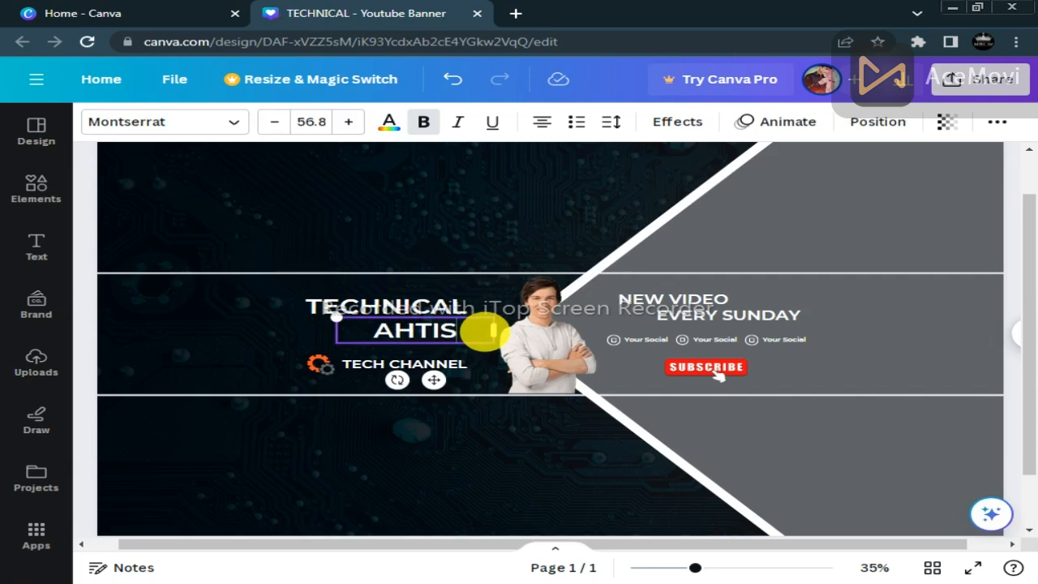
type("HAM")
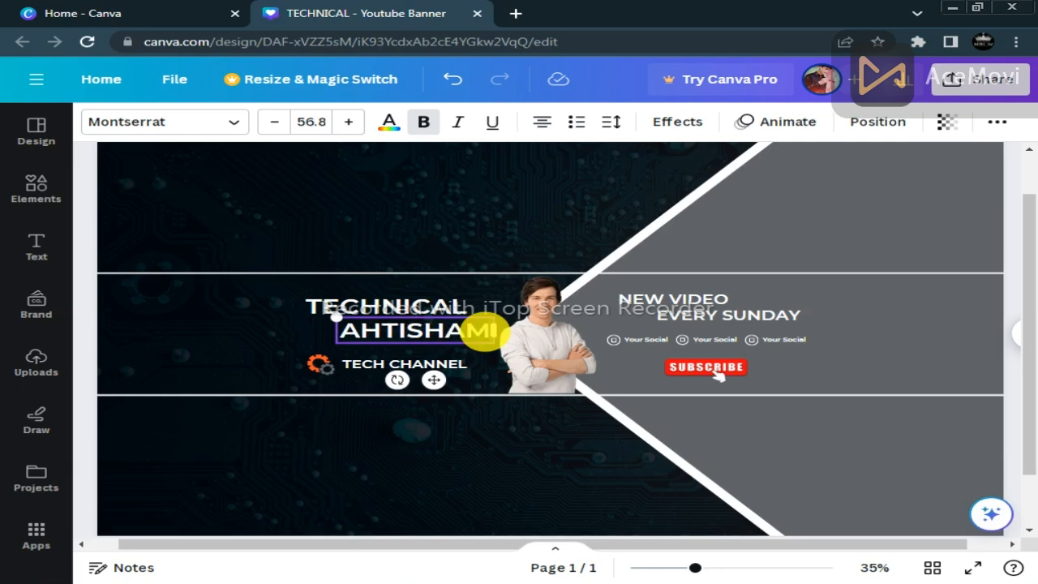
left_click(424, 208)
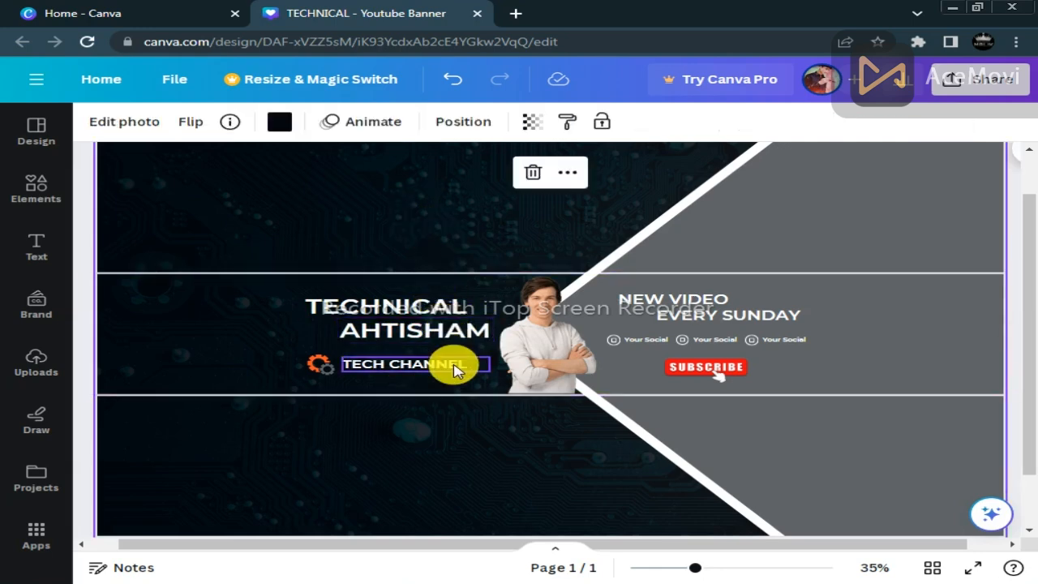
Replace the NEW VIDEO text with YT GROWTH TIPS and widen its text box so it fits on one line.
left_click(730, 300)
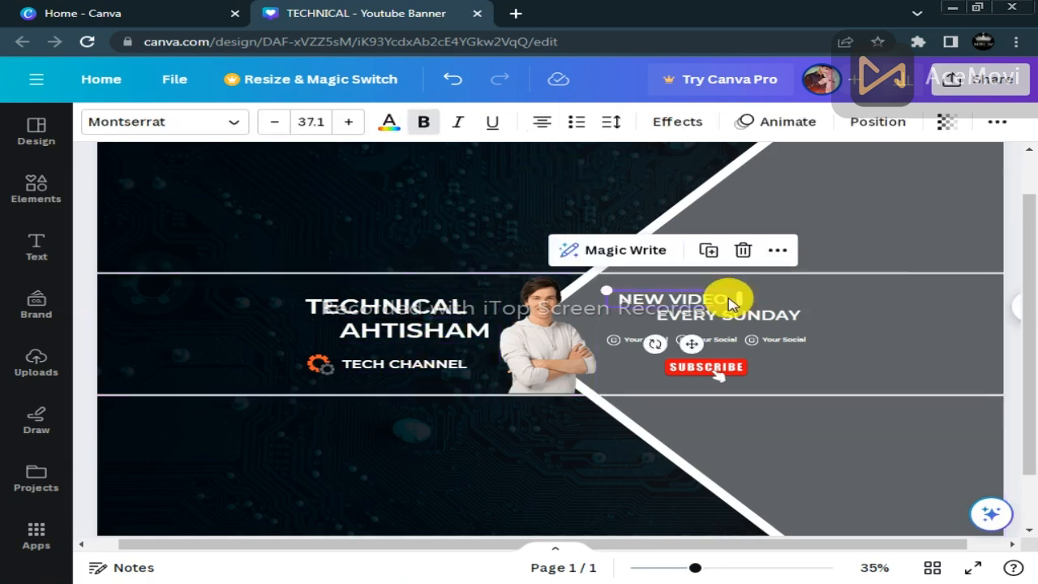
double_click(730, 300)
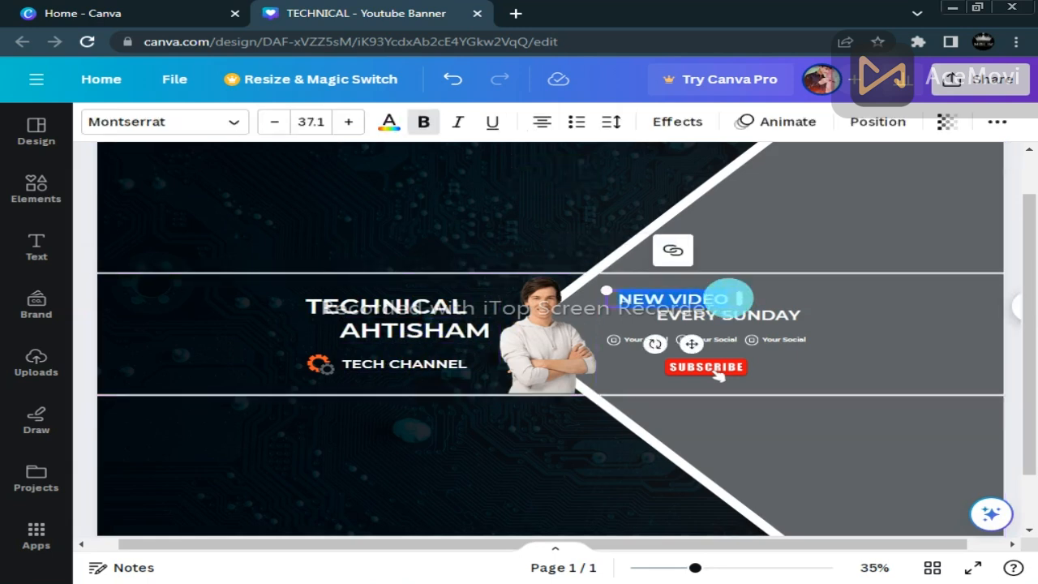
left_click(729, 298)
key("BackSpace")
key("BackSpace")
key("BackSpace")
key("BackSpace")
key("BackSpace")
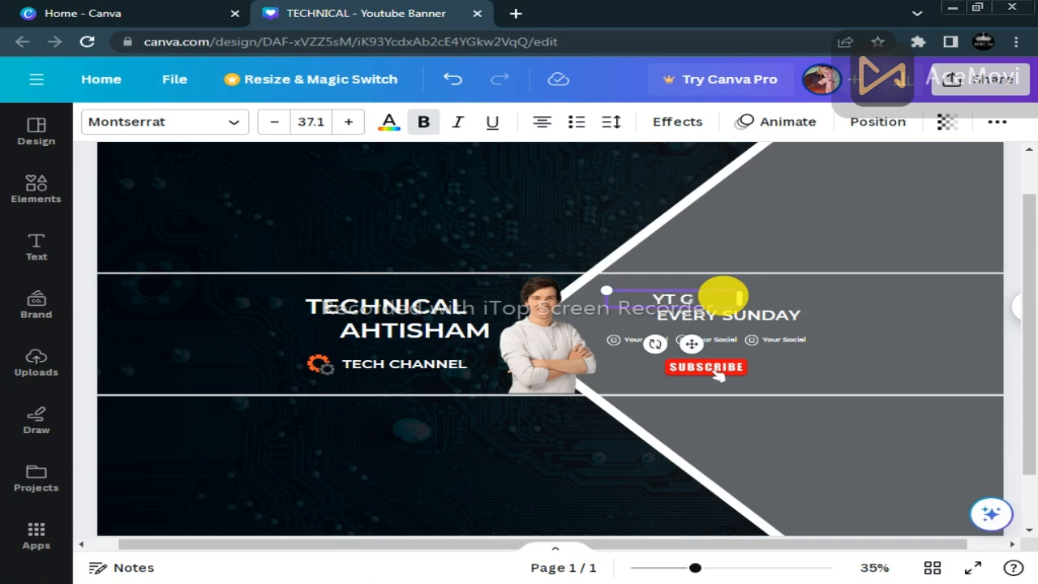
type("WT")
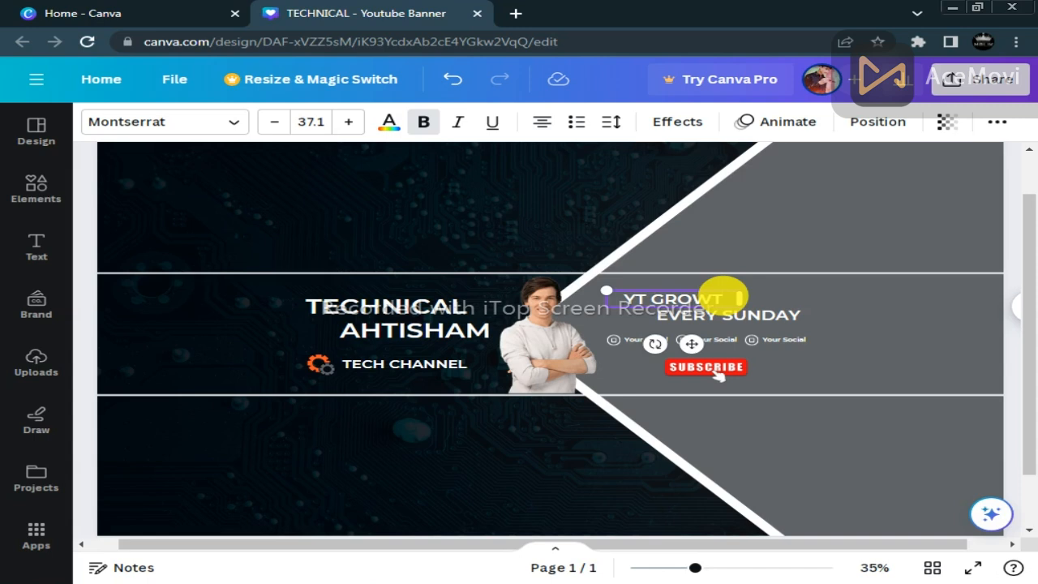
type("H")
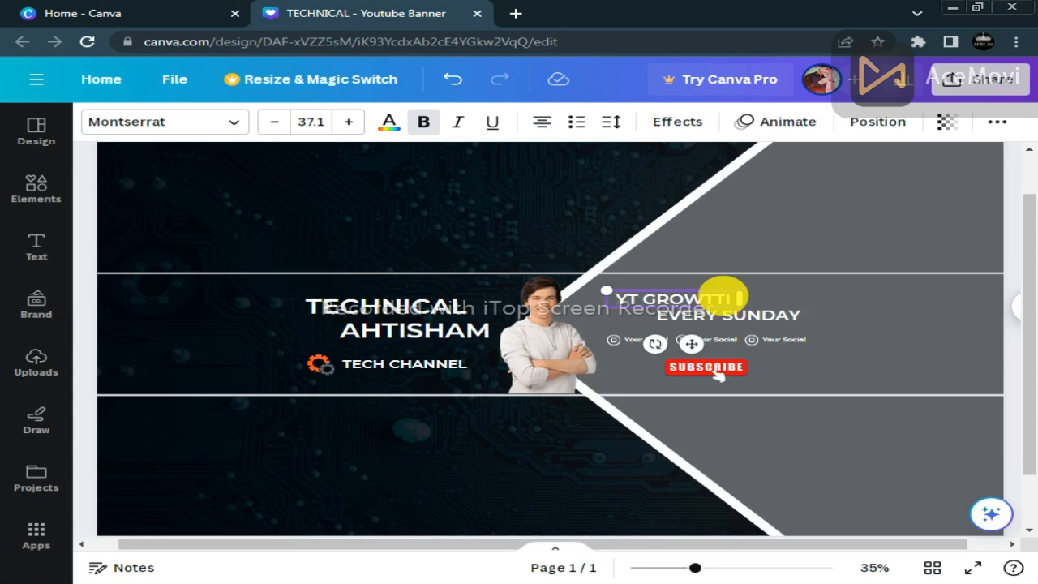
type("S")
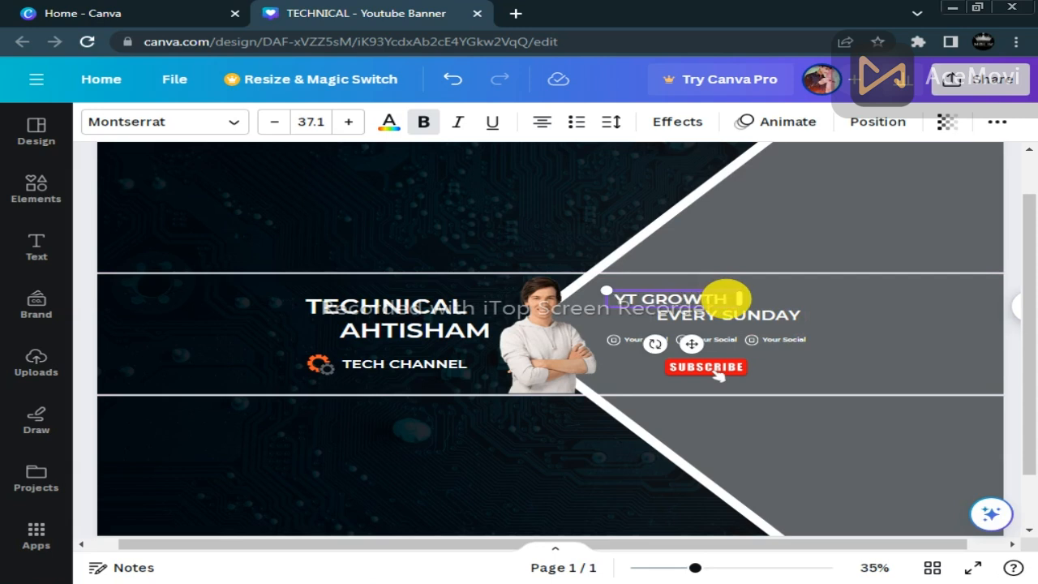
key("BackSpace")
key("BackSpace")
key("BackSpace")
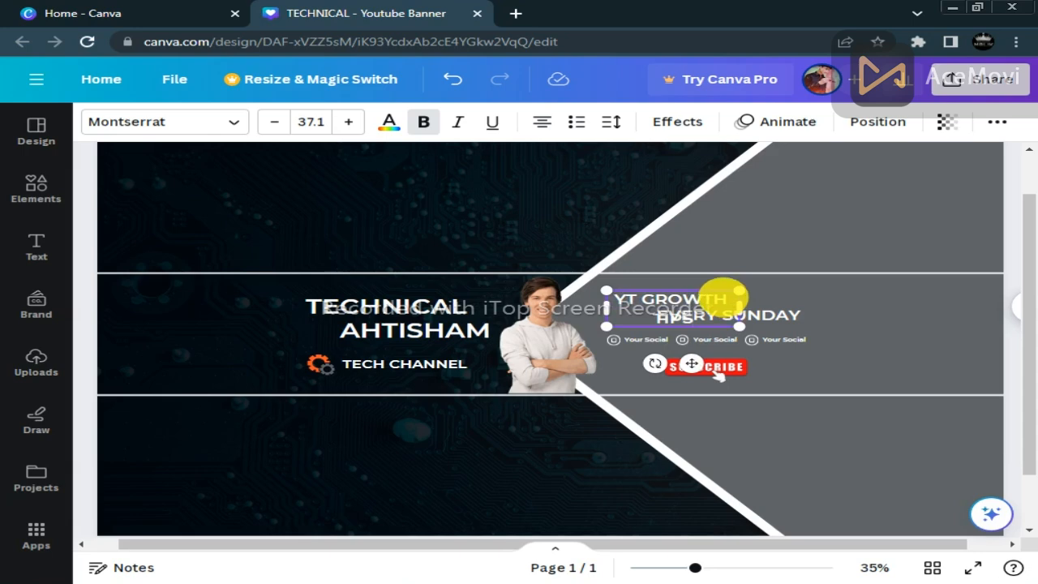
left_click_drag(746, 307, 780, 308)
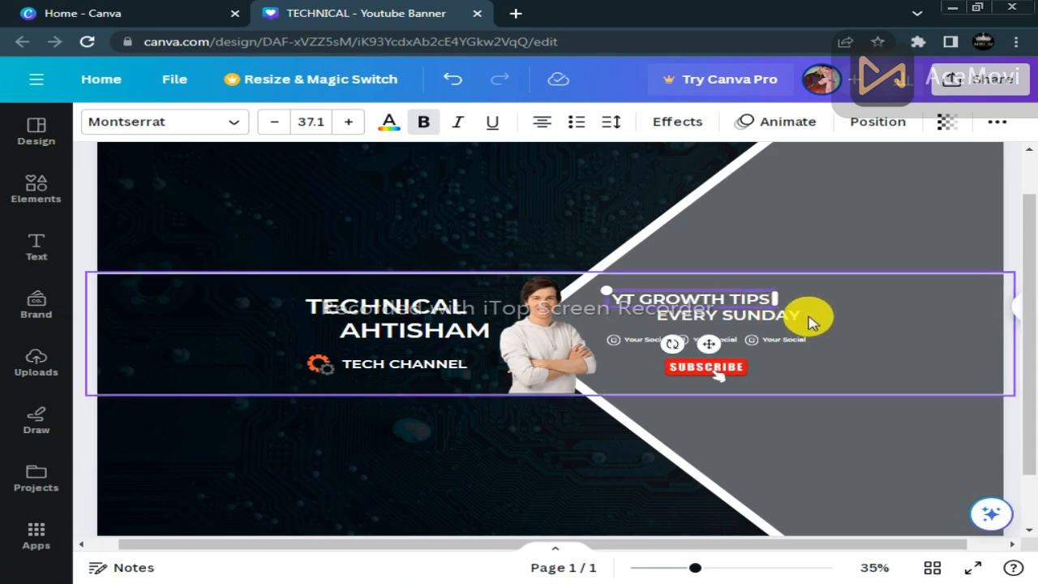
Replace the EVERY SUNDAY text with WITH and widen its text box.
left_click(791, 322)
double_click(798, 320)
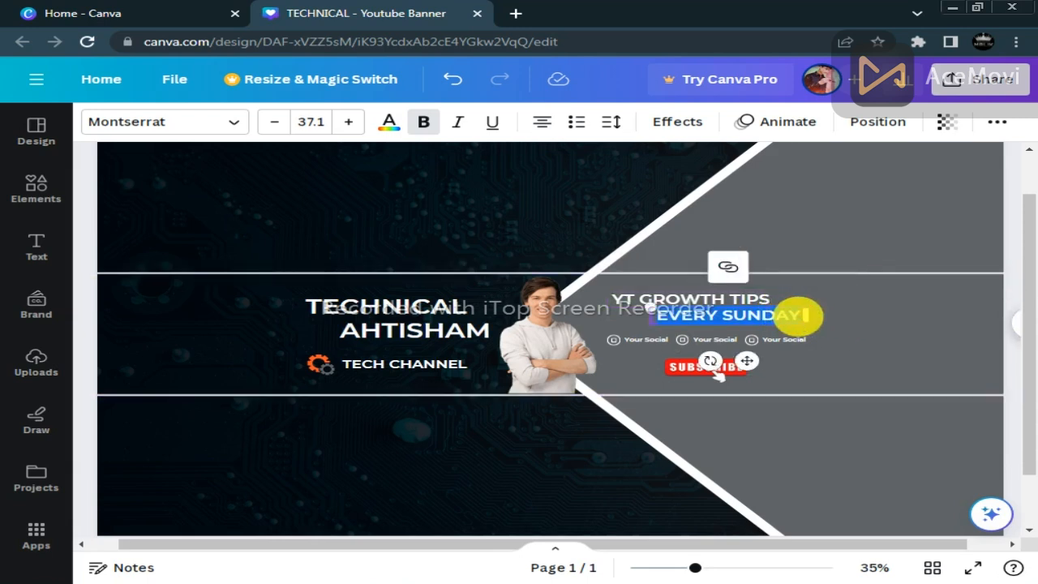
left_click(803, 314)
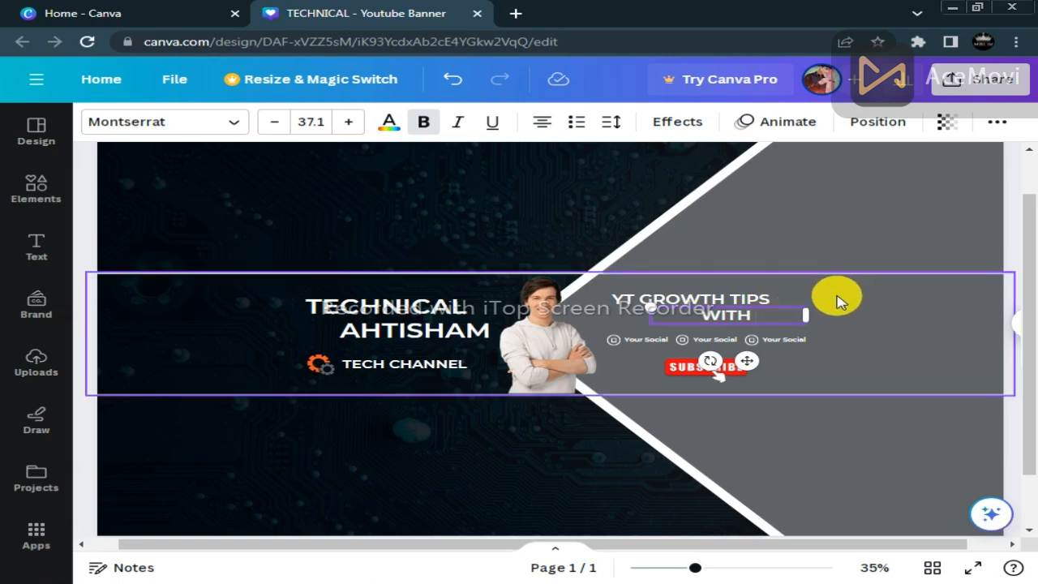
left_click_drag(810, 318, 890, 318)
left_click(767, 209)
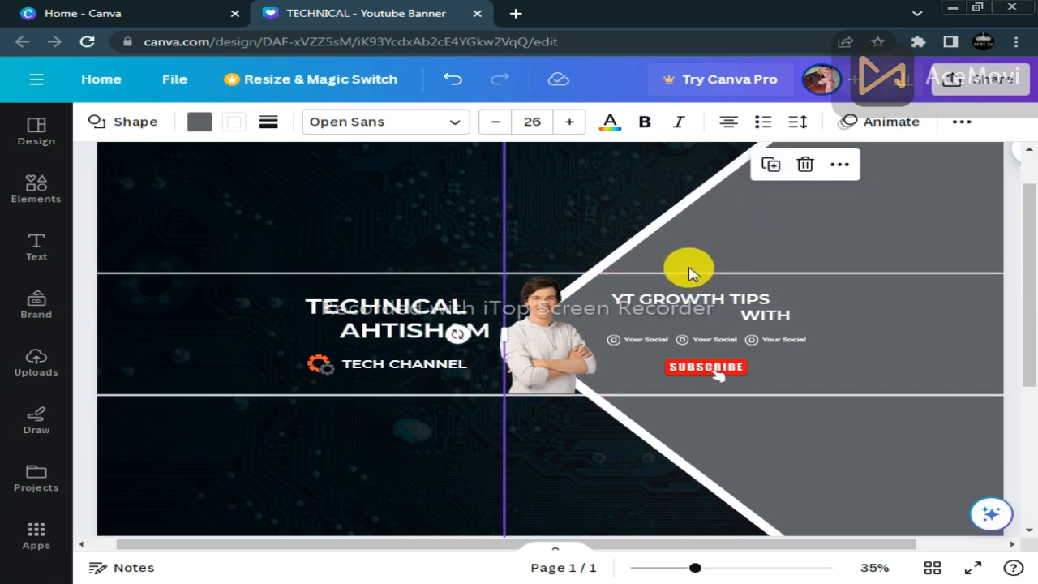
Delete the photo of the man from the centre of the banner.
left_click(447, 167)
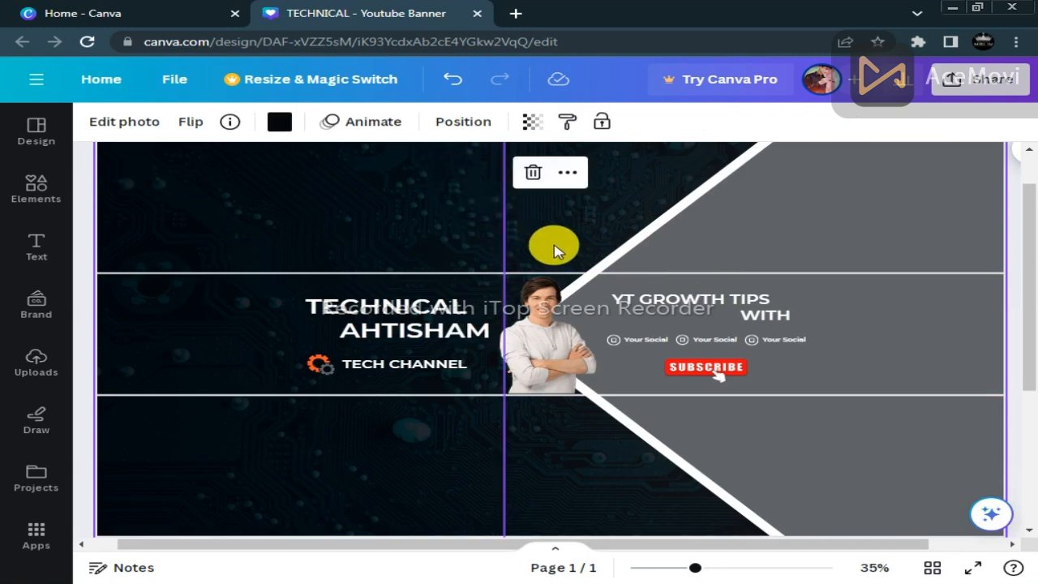
left_click(542, 345)
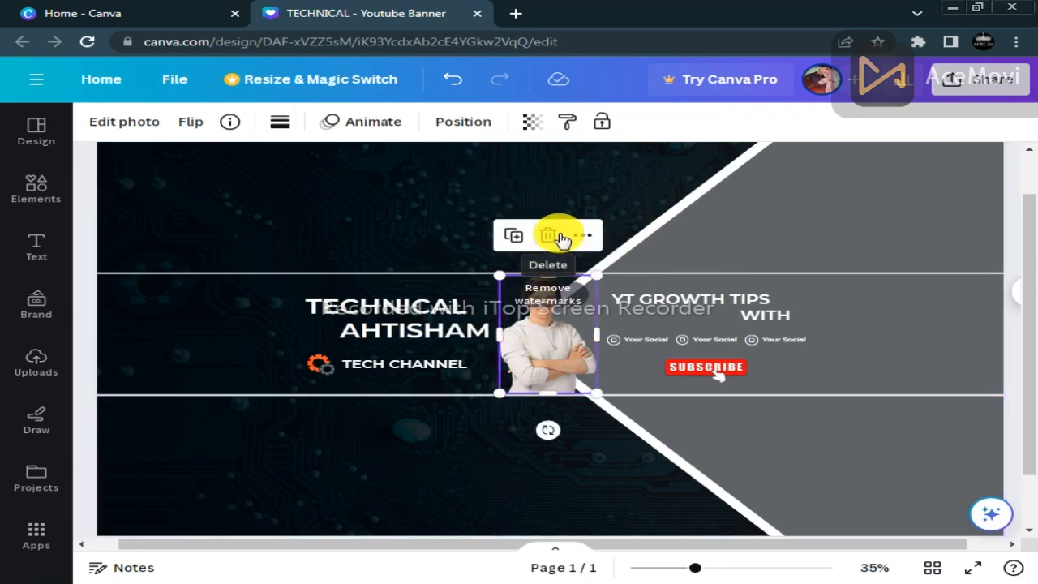
left_click(549, 234)
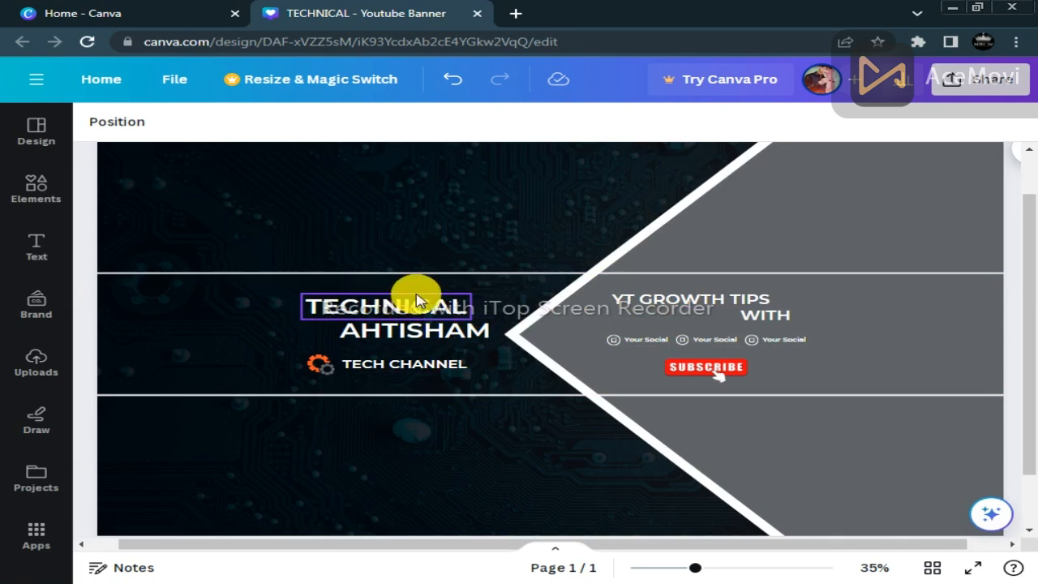
Move both channel-name lines above the middle band and place YT GROWTH TIPS and WITH in the band's dark section above TECH CHANNEL.
left_click_drag(416, 302, 567, 239)
left_click_drag(457, 326, 470, 223)
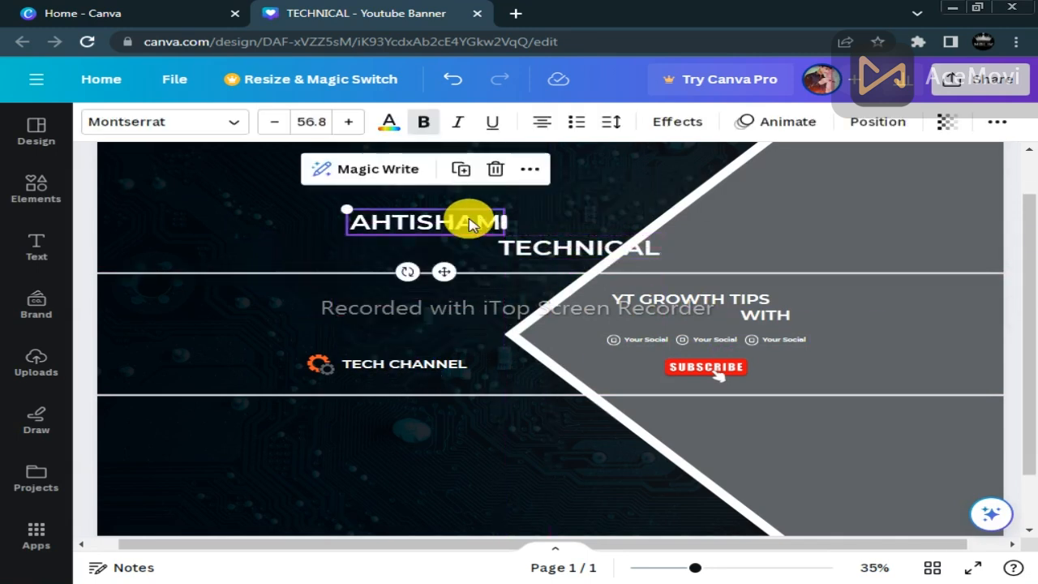
left_click(667, 299)
left_click_drag(667, 297, 355, 299)
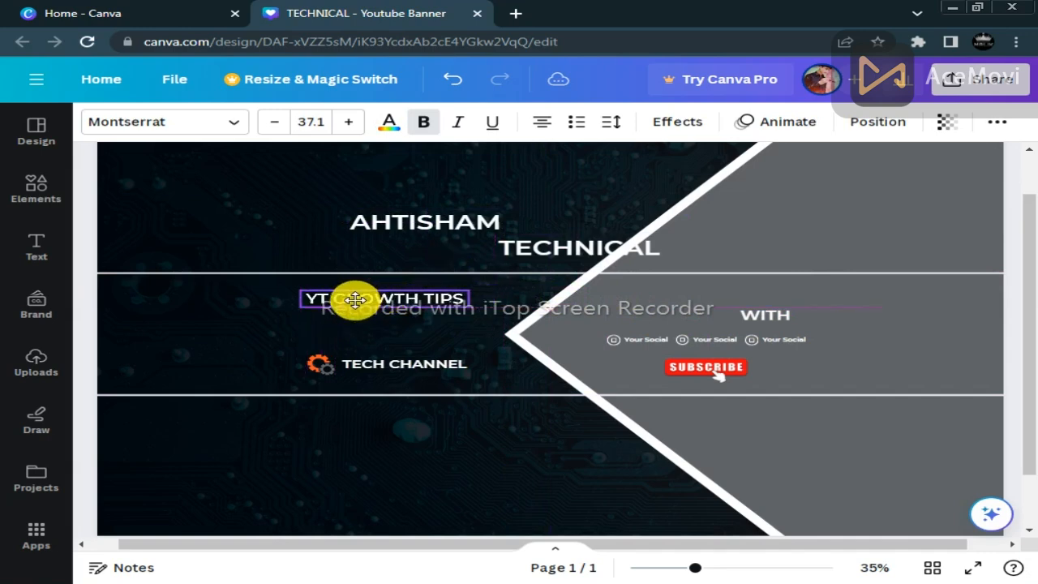
left_click(752, 317)
left_click_drag(752, 316, 475, 319)
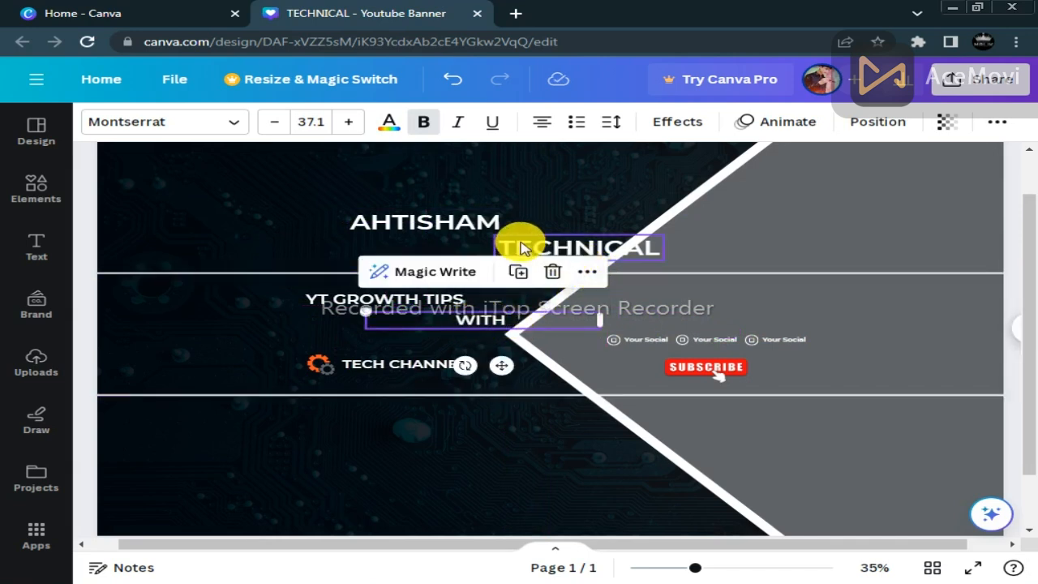
Move the two channel-name lines into the grey section of the middle band, staggered above the social handles.
left_click_drag(533, 249, 654, 292)
left_click_drag(479, 241, 789, 319)
left_click(584, 215)
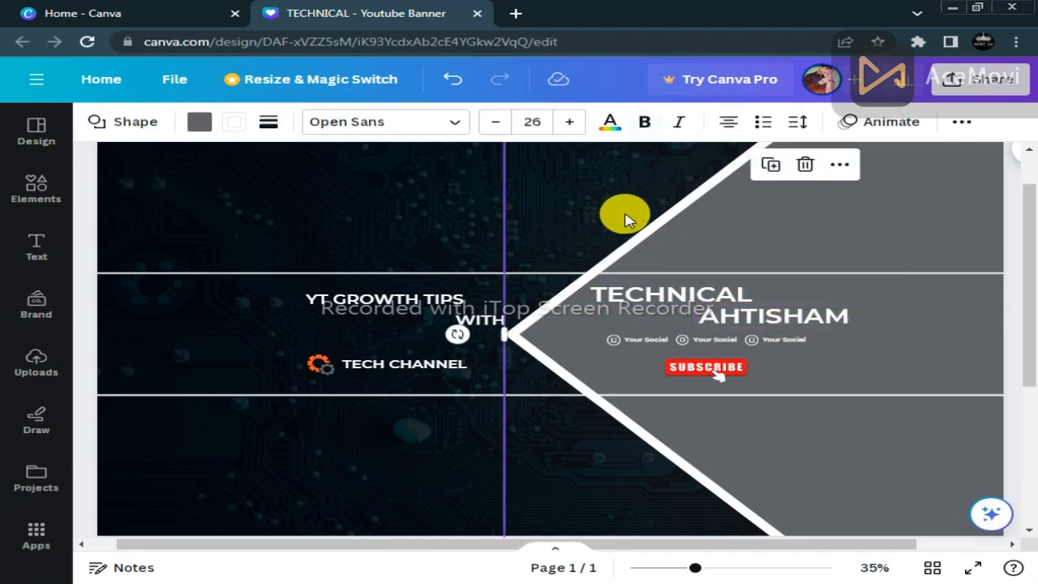
left_click(486, 212)
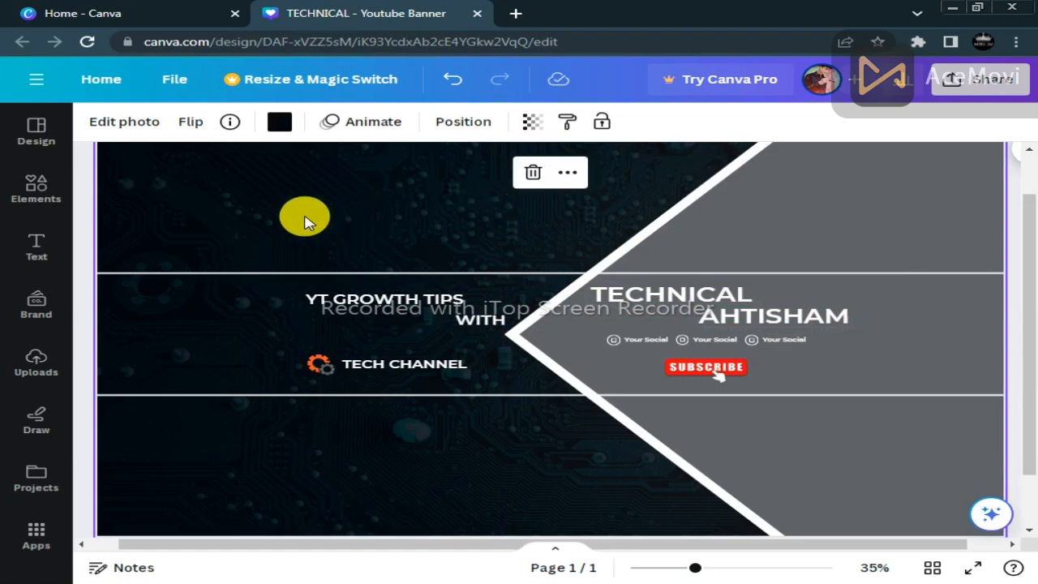
Insert the uploaded TECHNICAL channel logo into the banner and hide the uploads panel.
left_click(44, 364)
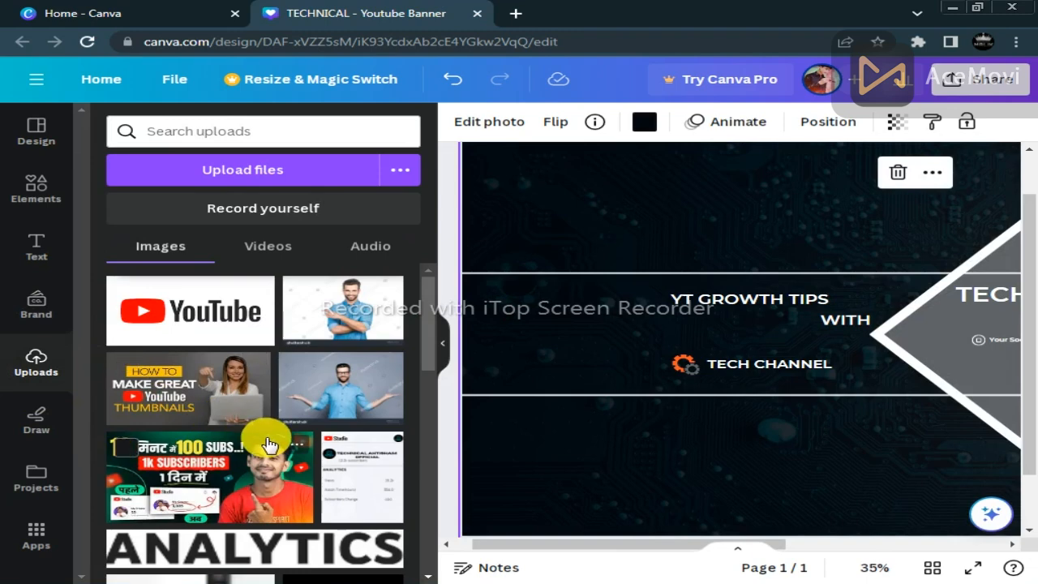
scroll(290, 503, "down", 3)
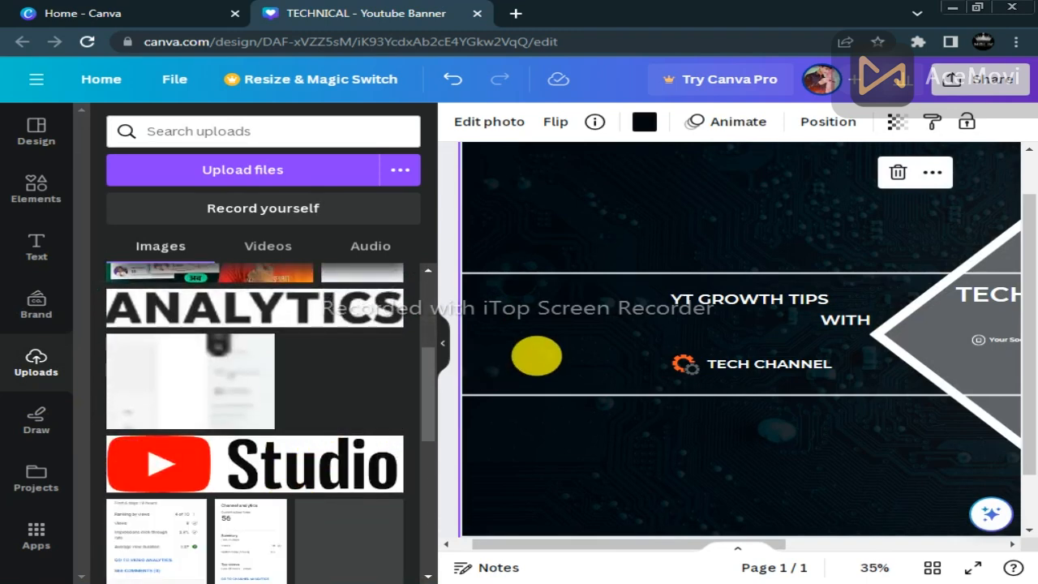
left_click_drag(536, 355, 527, 316)
left_click(445, 341)
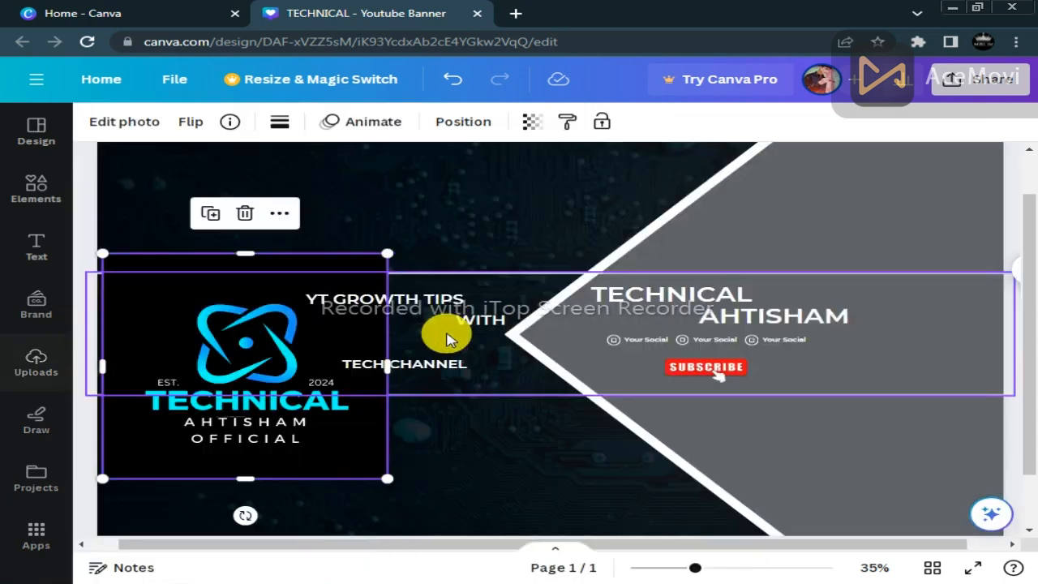
Shrink the channel logo to the height of the middle band and position it at the band's left end.
left_click_drag(387, 478, 229, 383)
left_click_drag(185, 309, 186, 324)
left_click(326, 448)
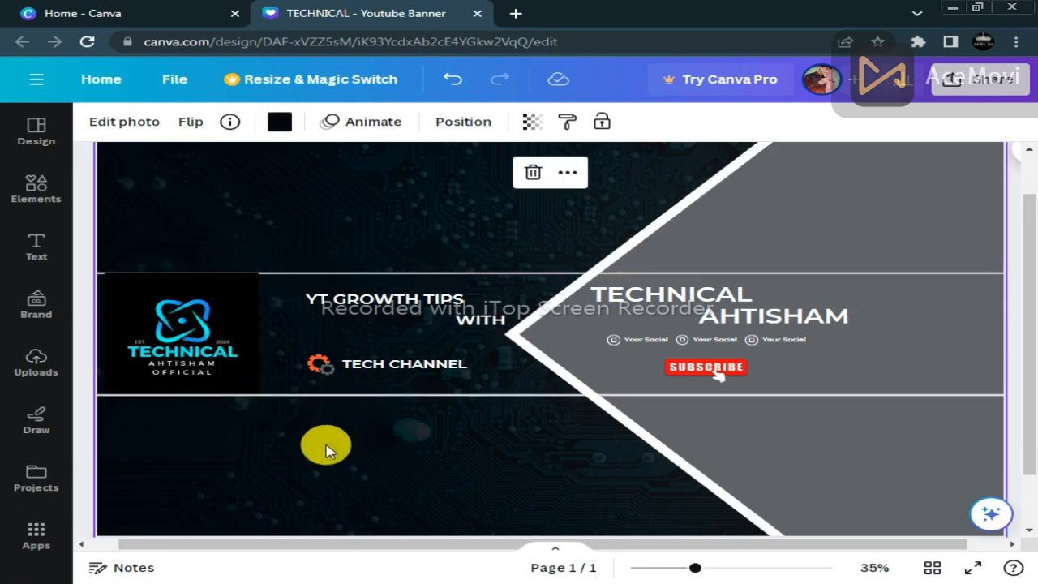
Enlarge the YT GROWTH TIPS text to a font size of about 40.6.
left_click(344, 298)
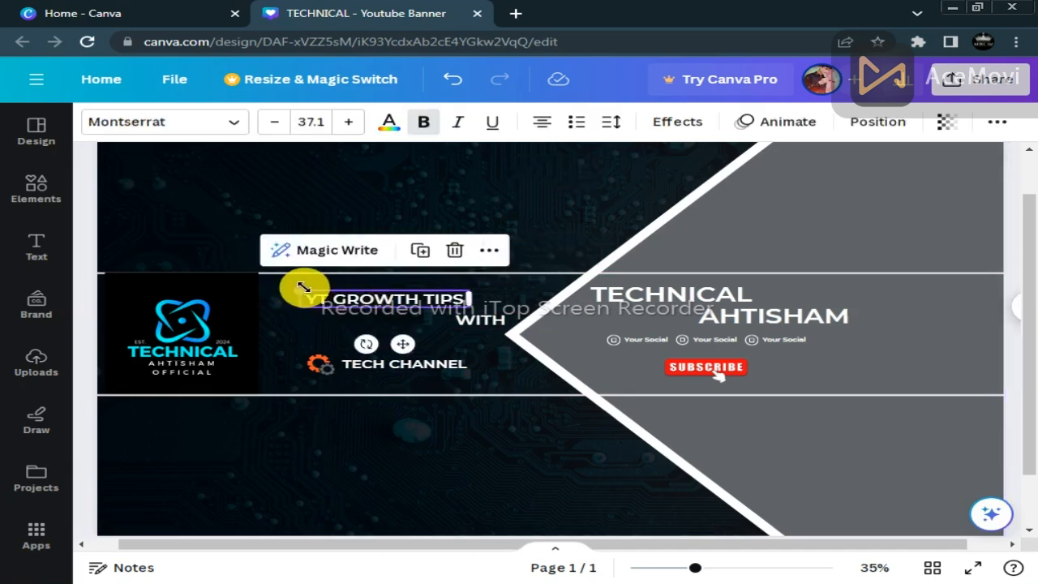
left_click_drag(303, 287, 284, 289)
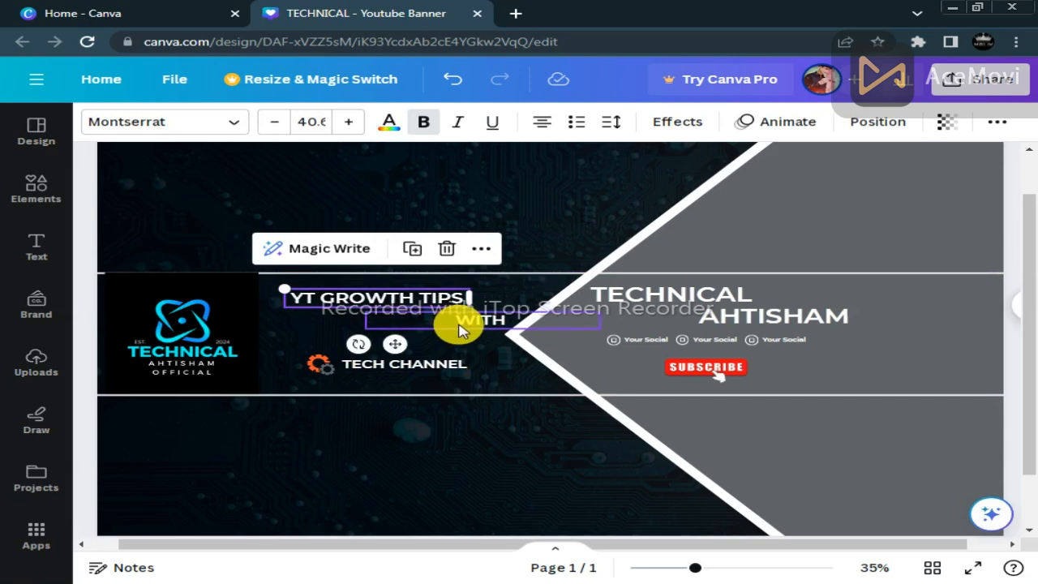
left_click(569, 190)
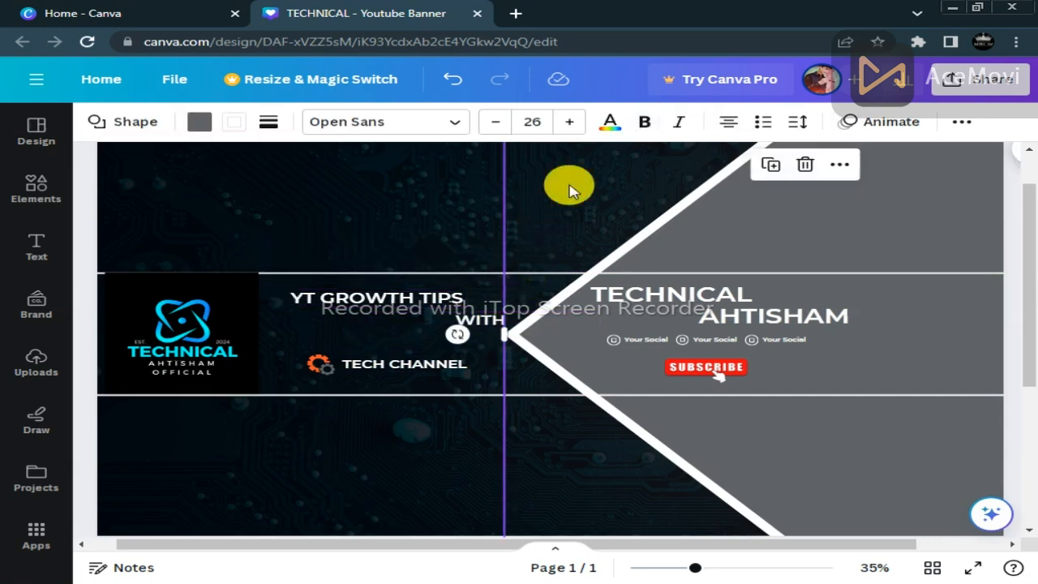
left_click(417, 170)
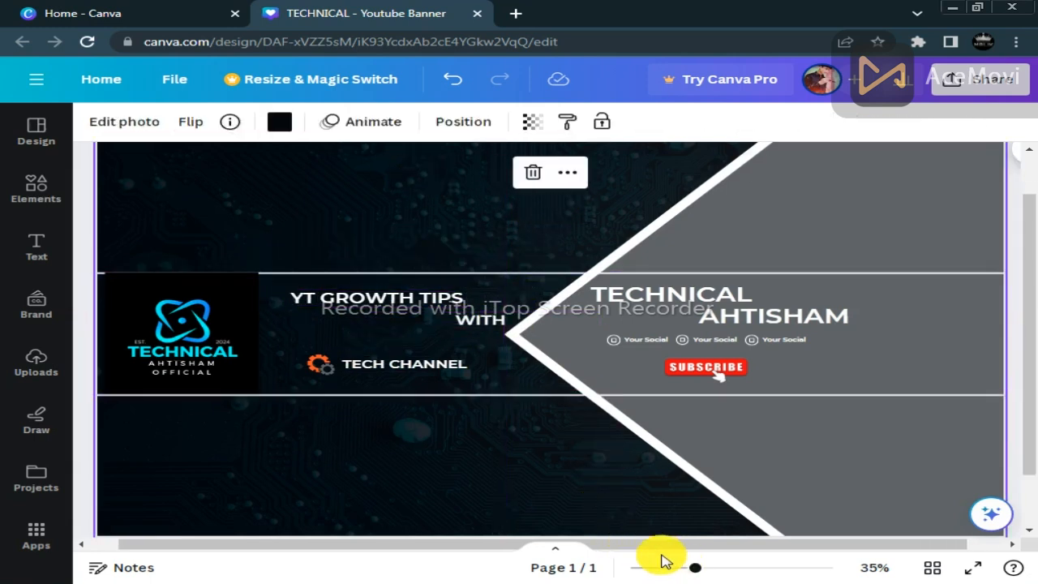
Open the design's sharing options and show the Download option.
left_click(972, 91)
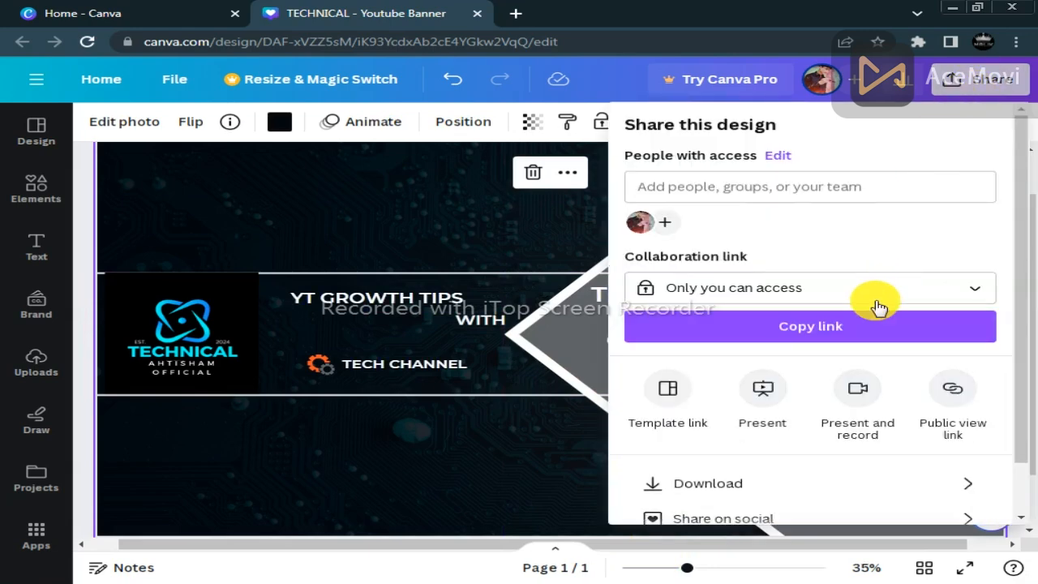
scroll(815, 399, "down", 2)
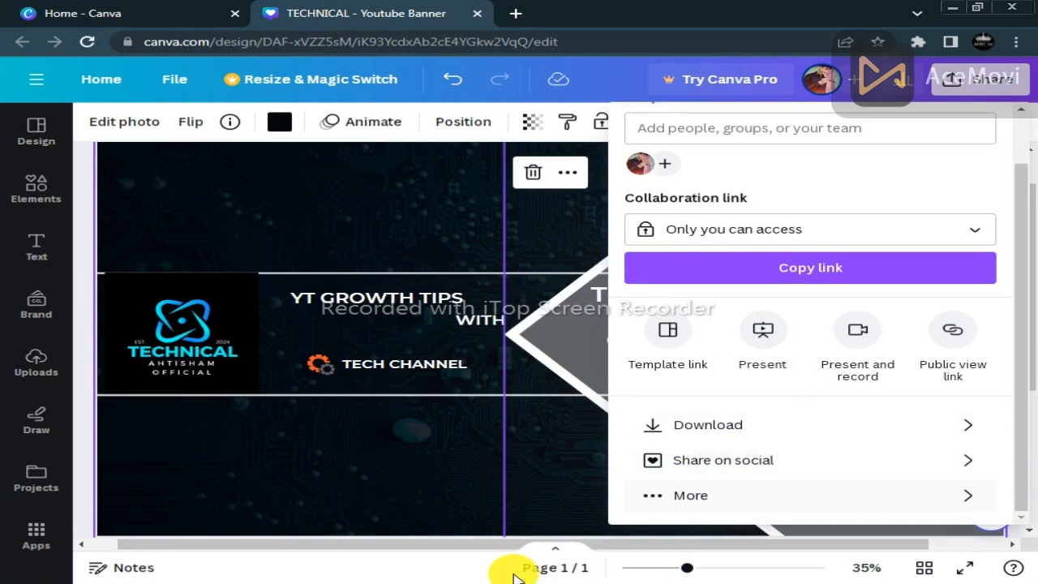
left_click(405, 583)
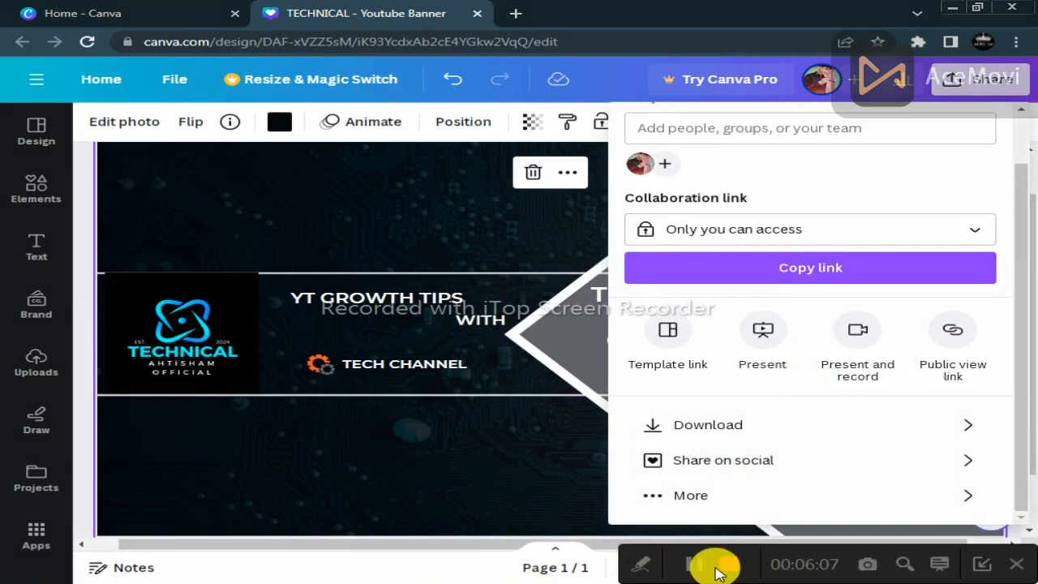
left_click(641, 568)
left_click(531, 563)
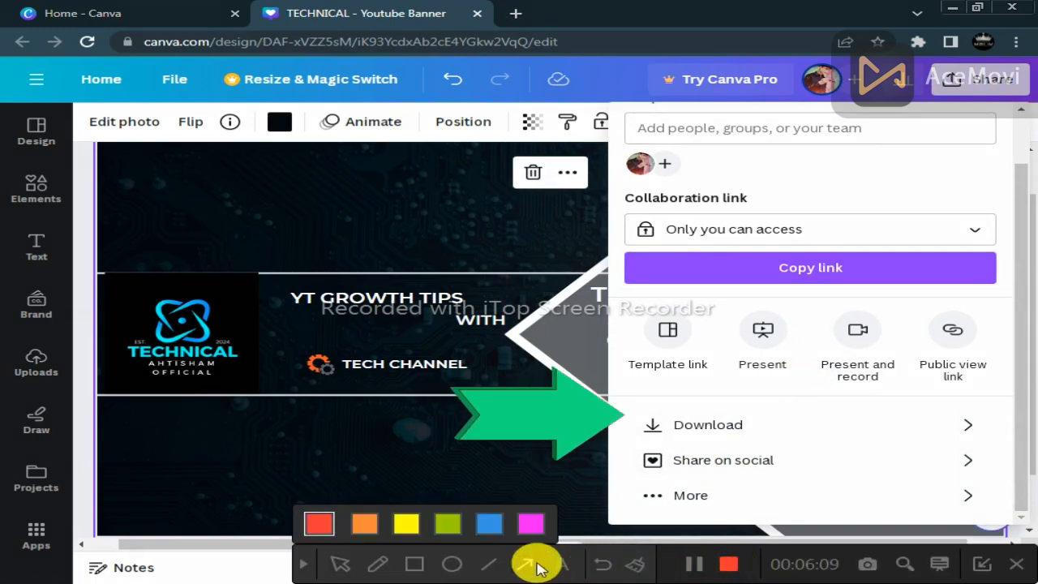
left_click_drag(661, 504, 722, 422)
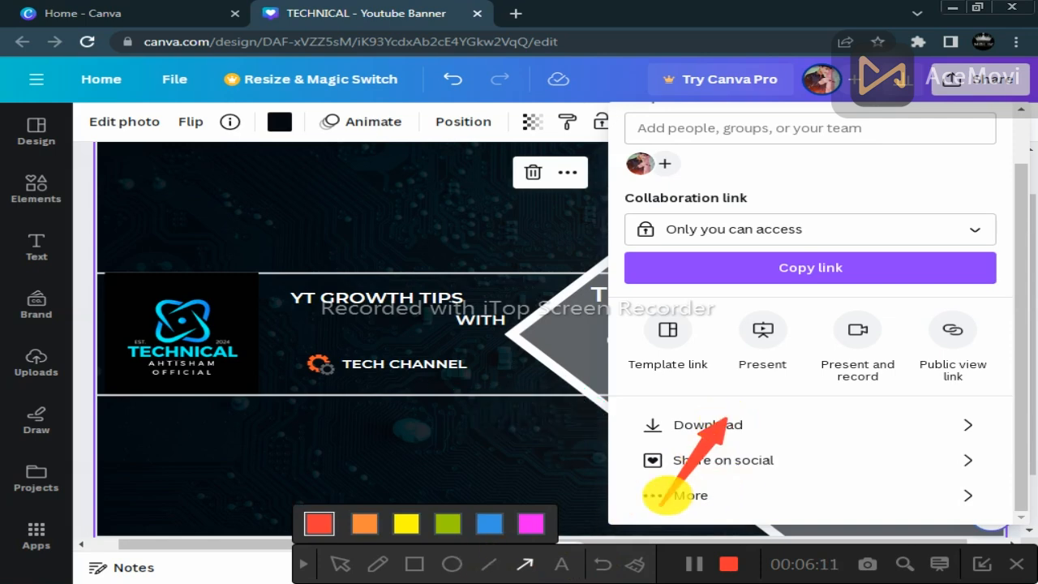
left_click(308, 567)
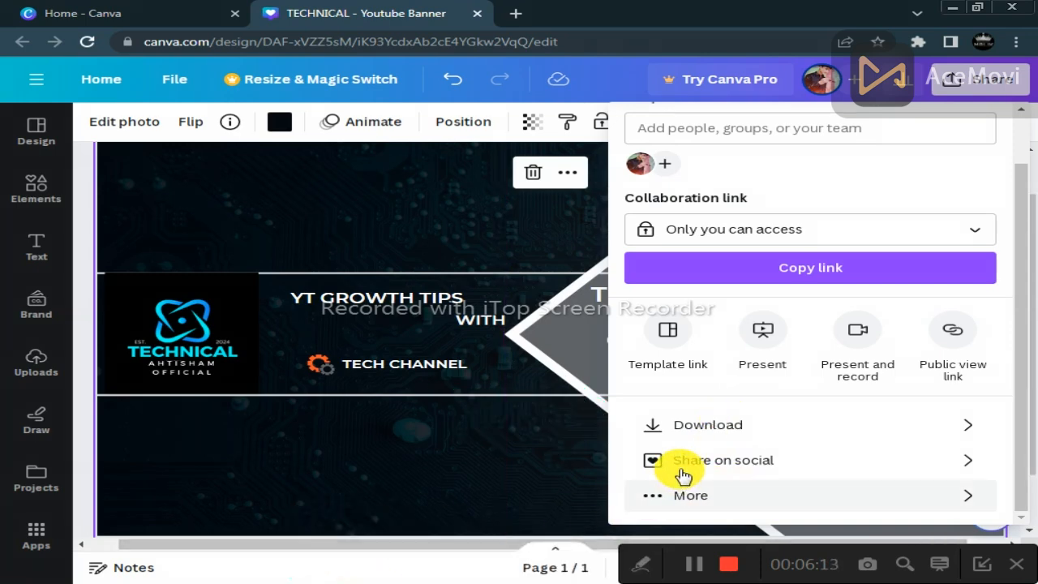
Download the banner design as a PNG at 2,560 × 1,440 px.
left_click(708, 430)
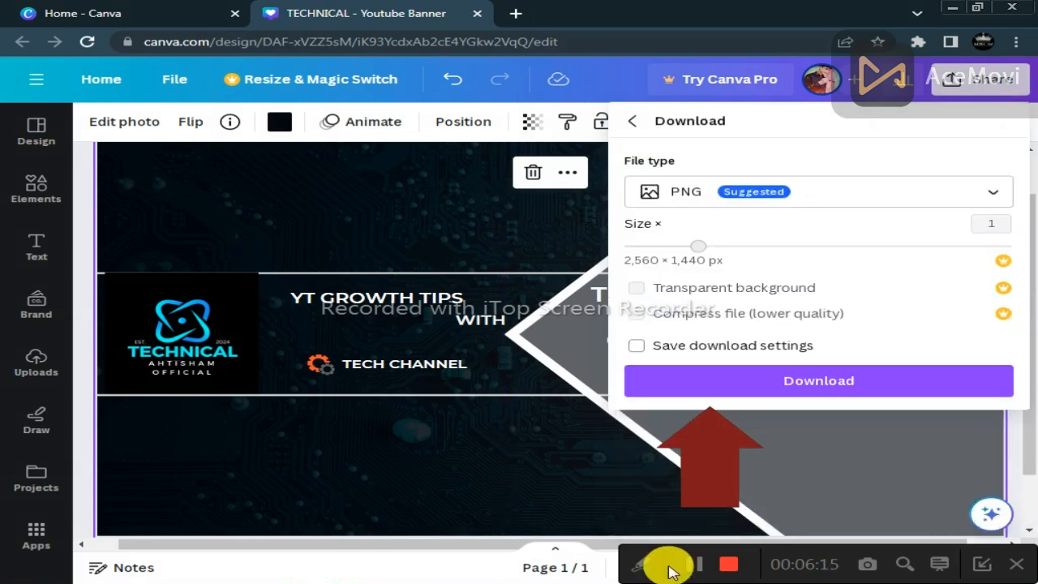
left_click(640, 568)
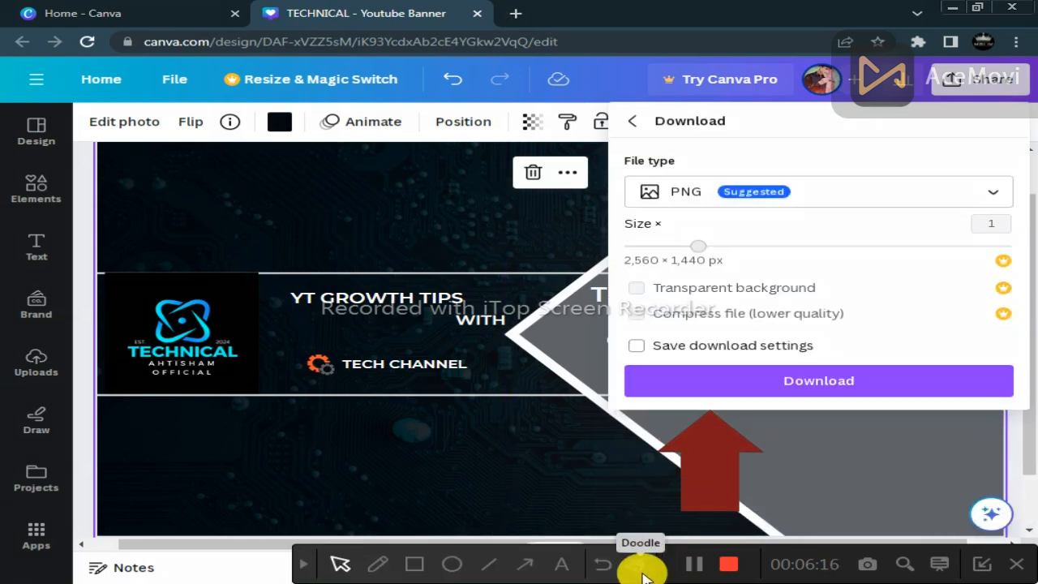
left_click(526, 564)
left_click_drag(645, 485, 753, 391)
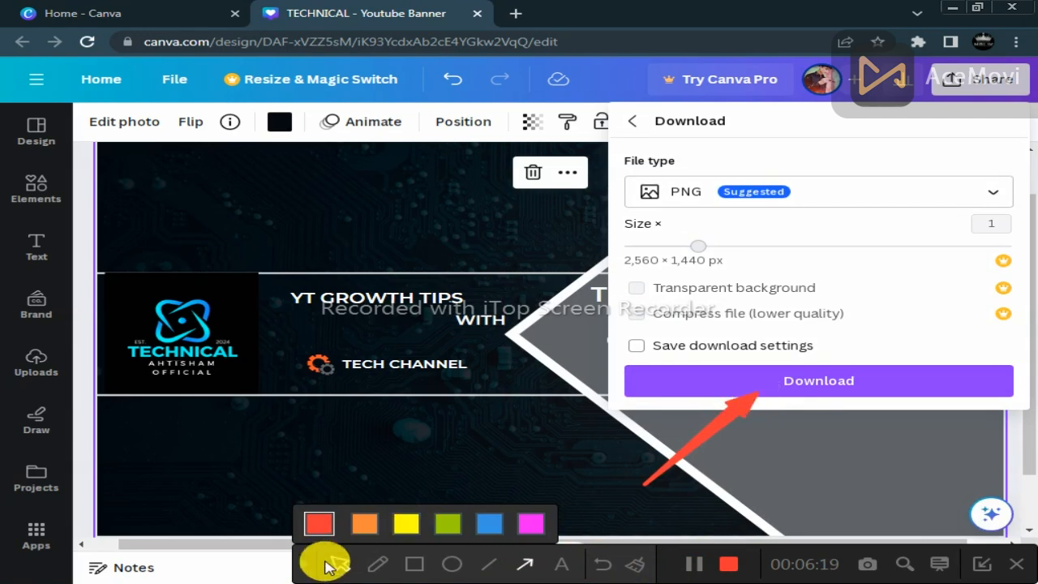
left_click(305, 567)
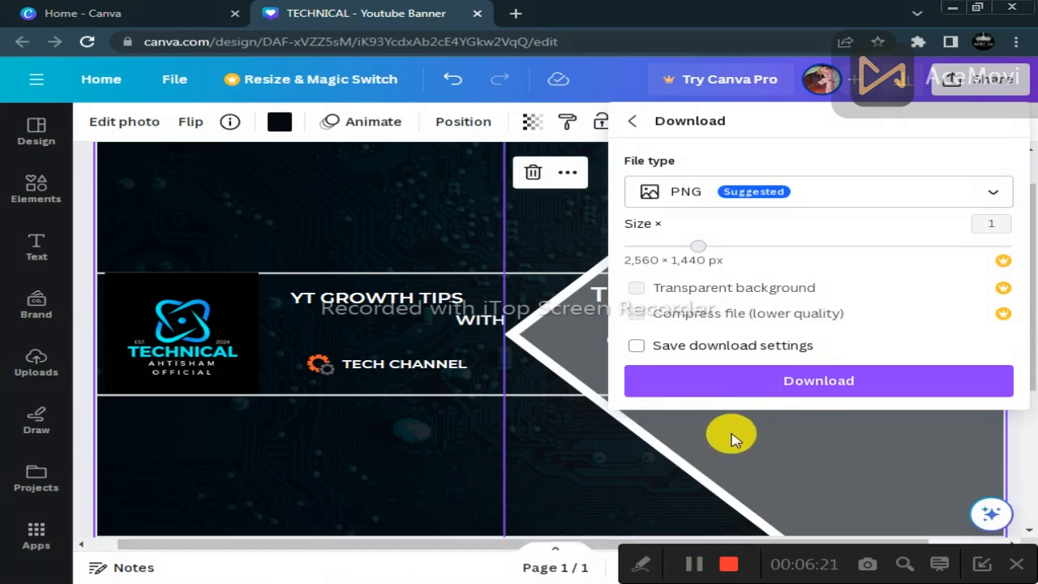
left_click(749, 390)
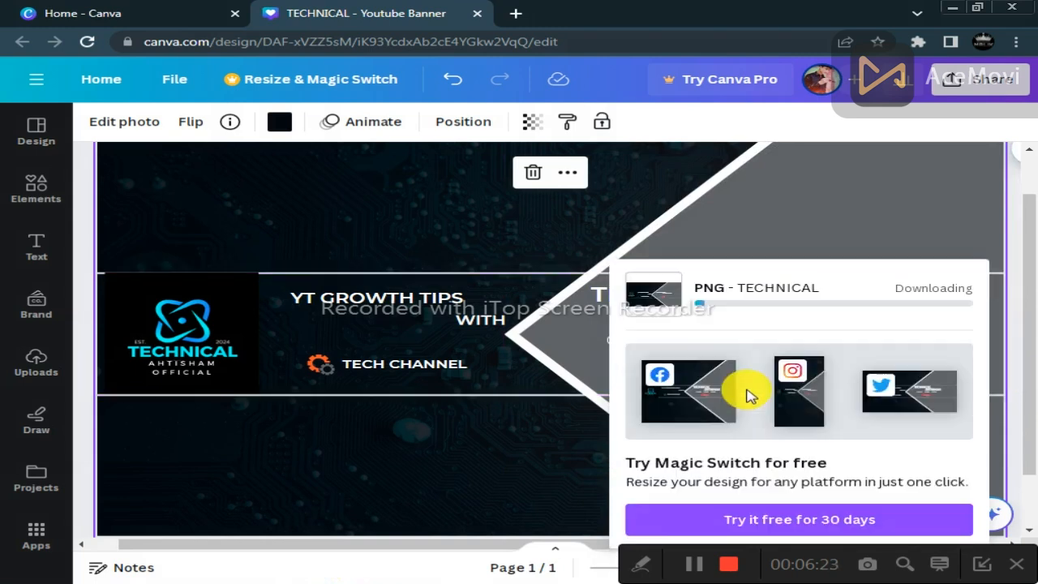
left_click(640, 565)
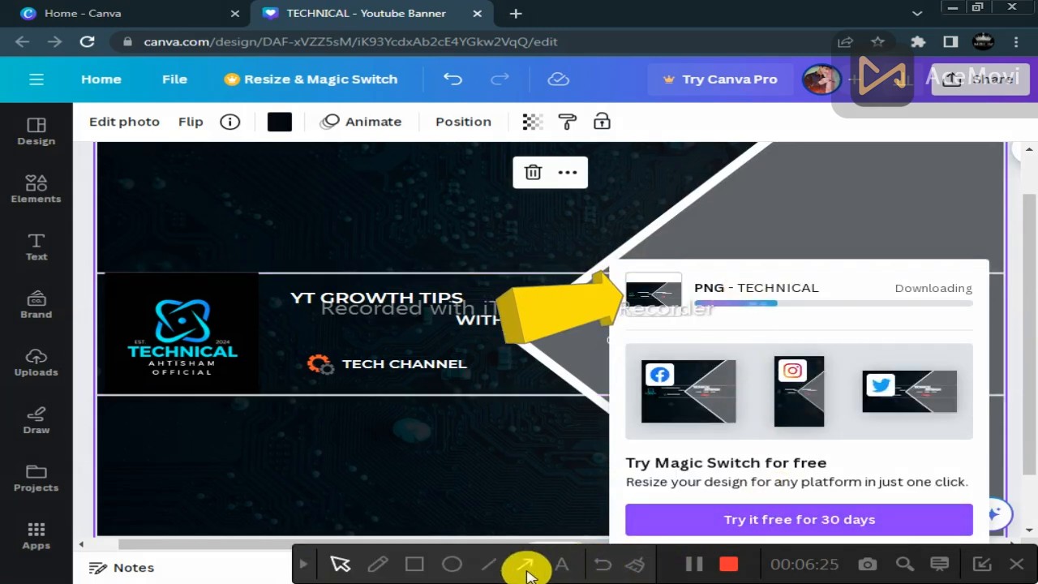
left_click(451, 564)
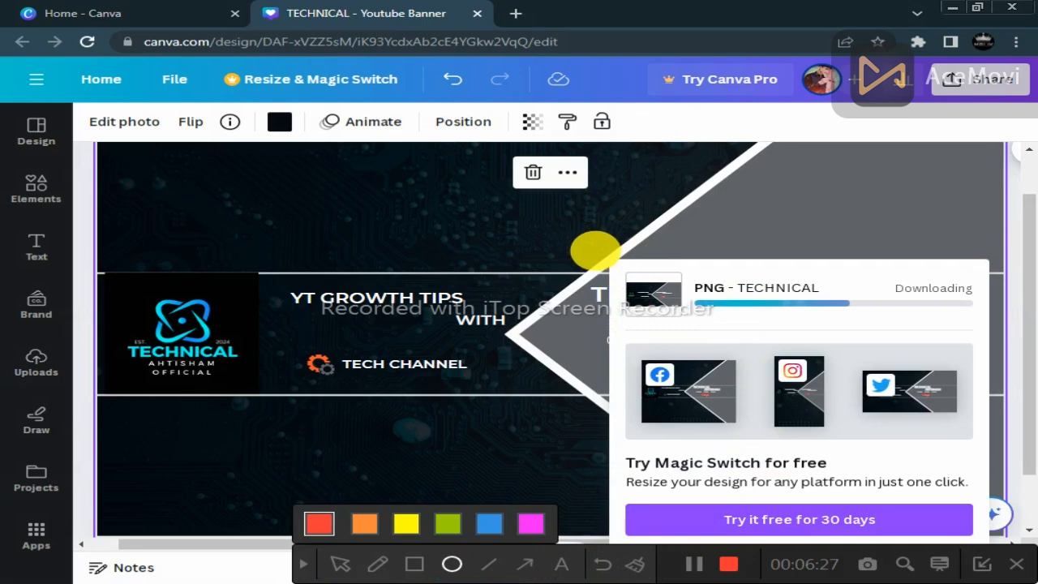
mouse_move(595, 251)
left_mouse_down()
mouse_move(697, 298)
mouse_move(970, 320)
mouse_move(990, 332)
left_mouse_up()
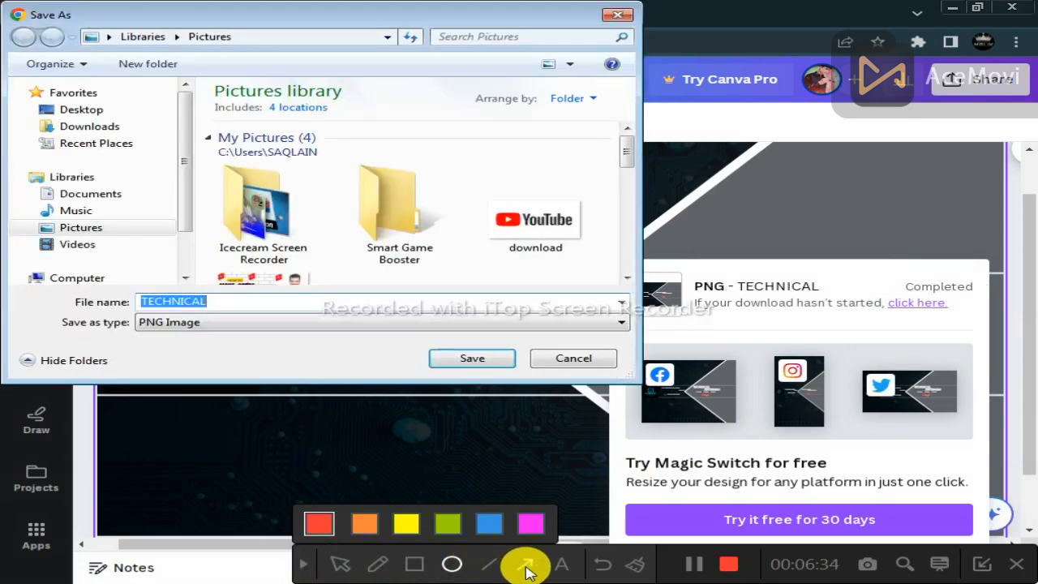
left_click(526, 565)
left_click_drag(539, 434, 489, 369)
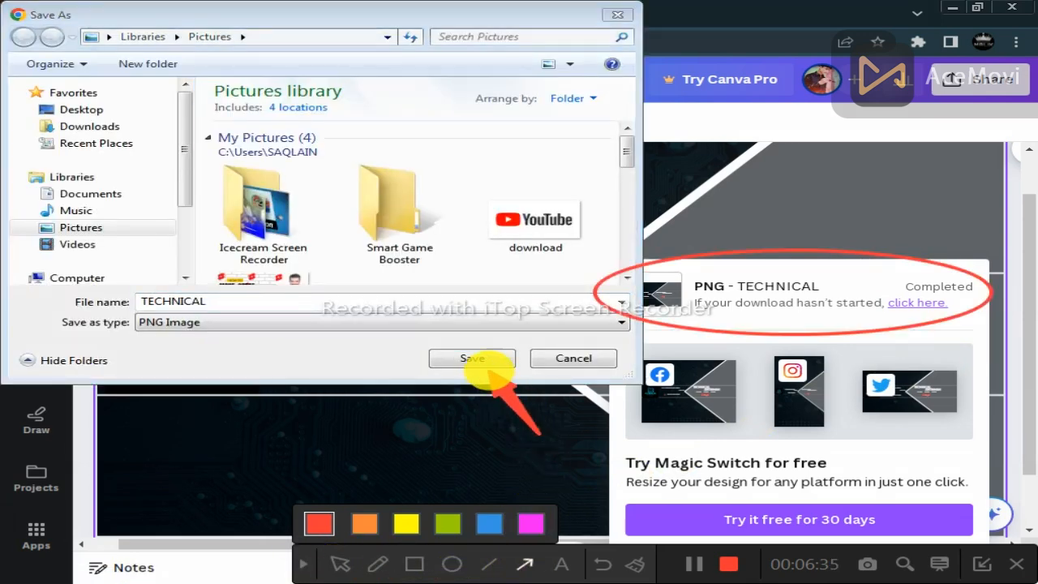
left_click(307, 565)
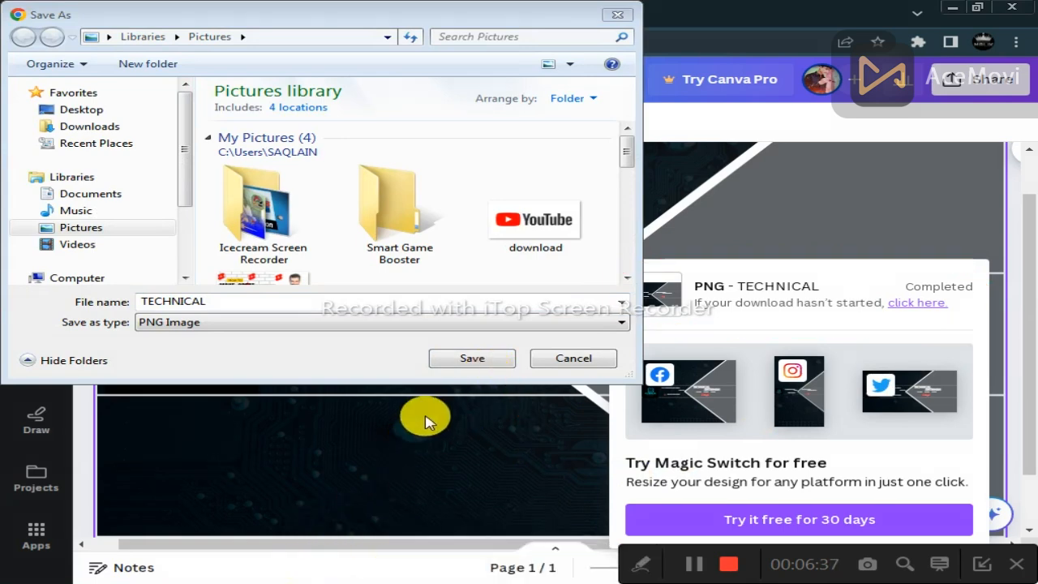
Save the downloaded banner in the Pictures library as the PNG image TECHNICAL.
left_click(463, 376)
left_click(468, 362)
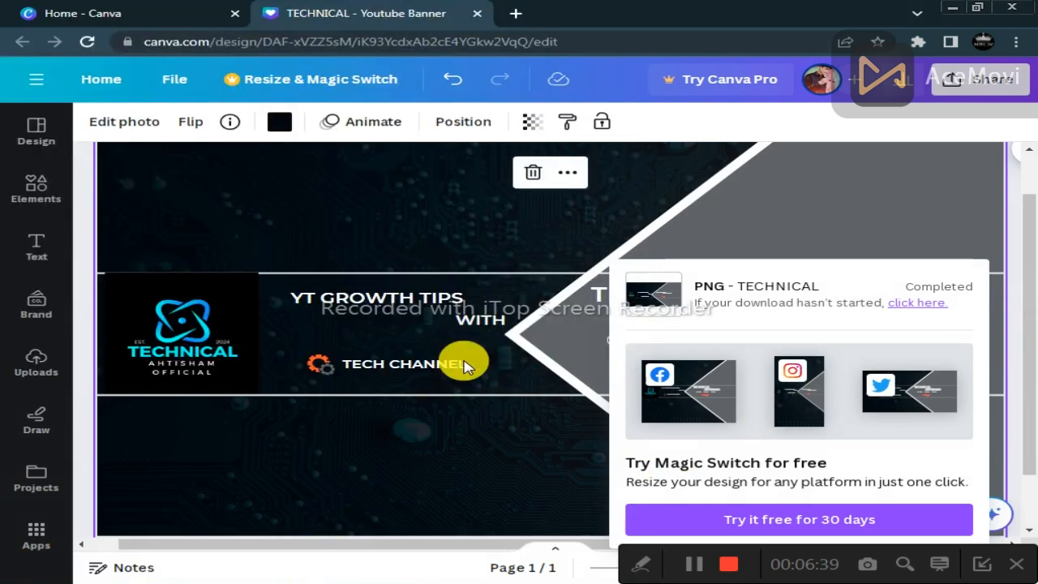
left_click(637, 565)
left_click(525, 564)
mouse_move(354, 438)
left_mouse_down()
mouse_move(232, 479)
mouse_move(154, 536)
left_mouse_up()
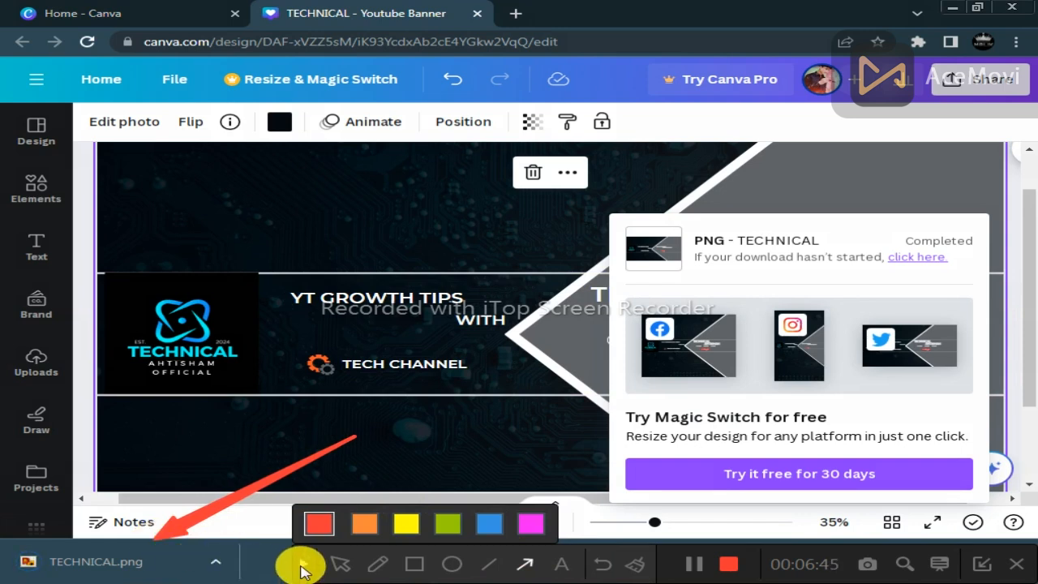
left_click(300, 568)
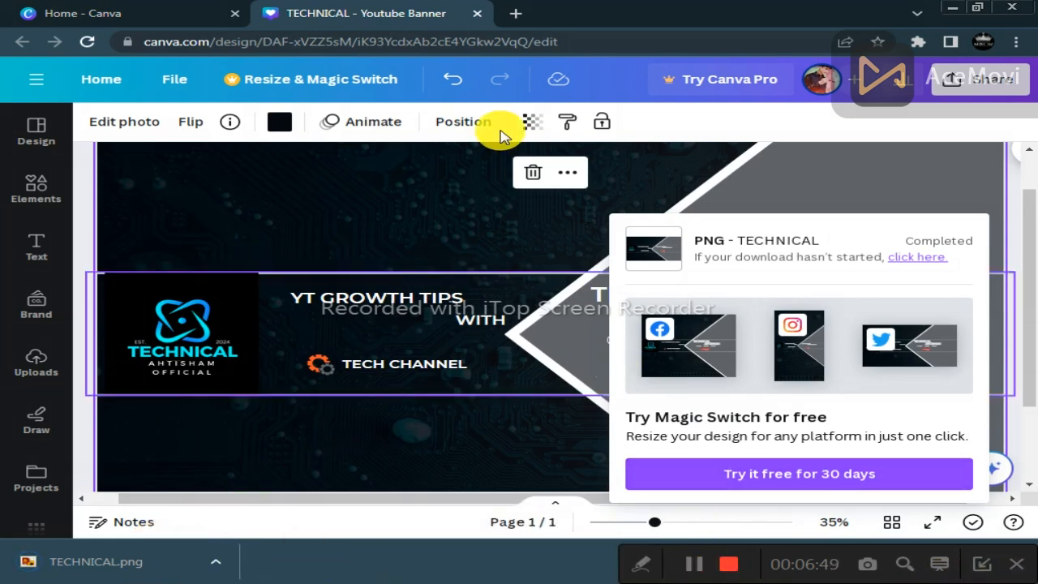
Open a new browser tab, close both Canva tabs, and load YouTube from the bookmarks.
left_click(223, 10)
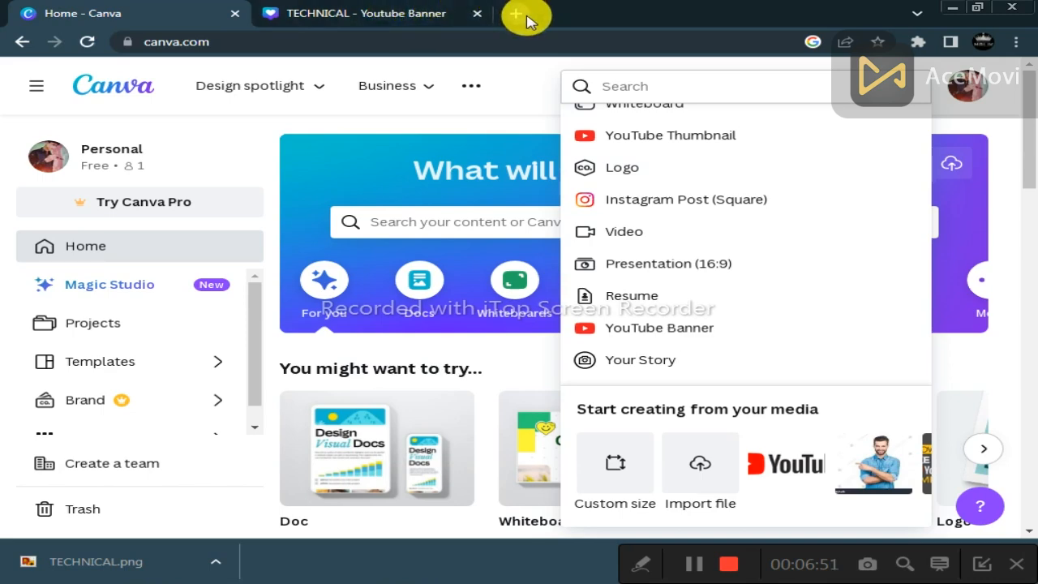
left_click(519, 14)
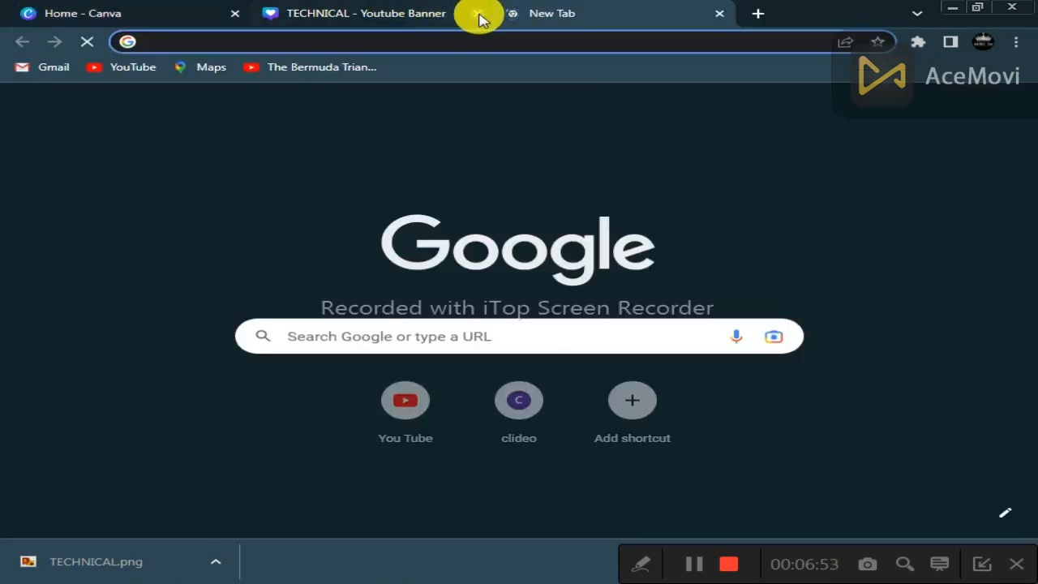
left_click(476, 14)
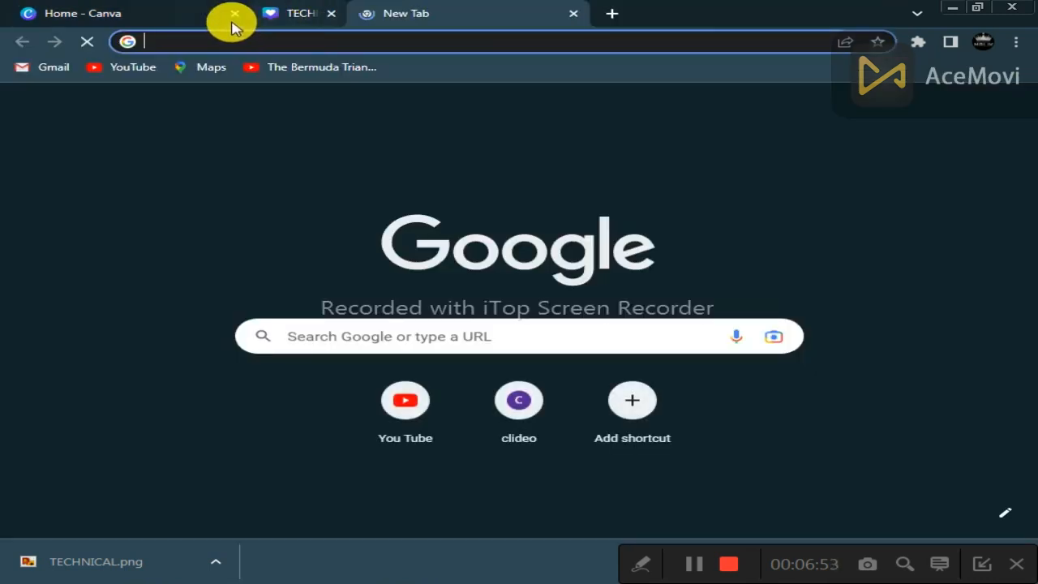
left_click(237, 15)
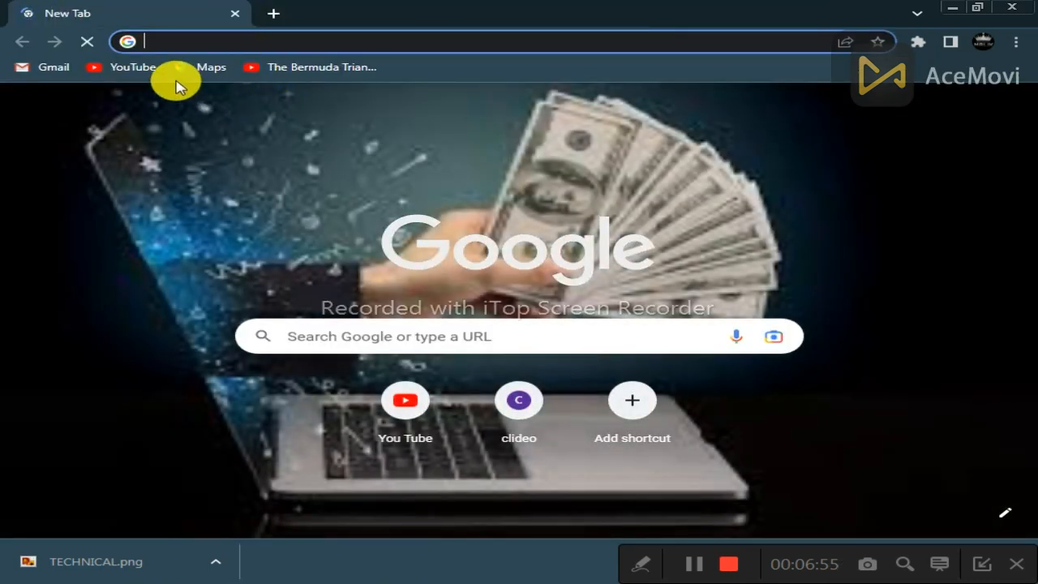
left_click(142, 70)
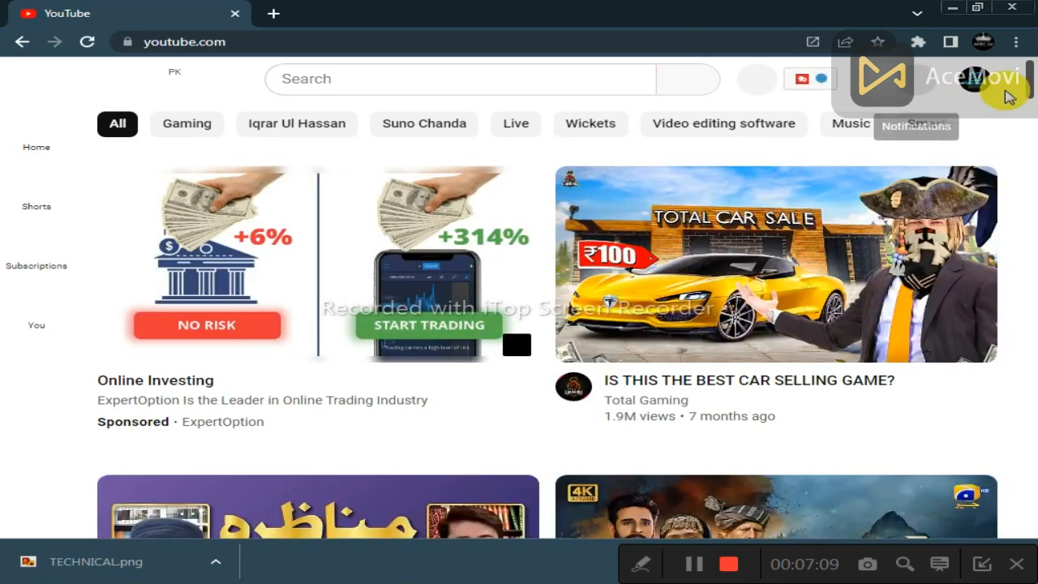
Switch to YouTube Studio from the signed-in channel's account options and look over the channel dashboard.
left_click(976, 79)
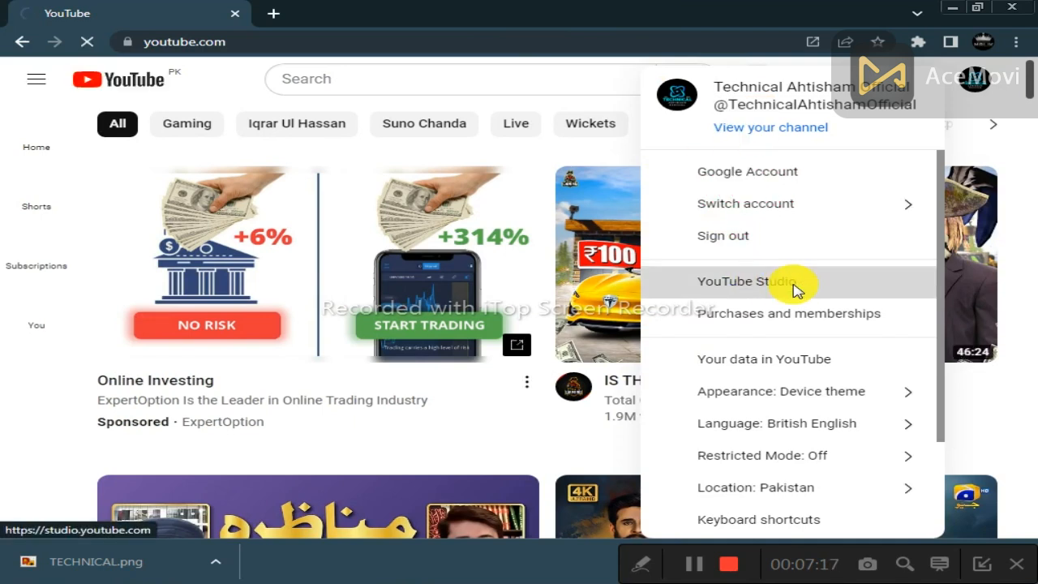
left_click(794, 285)
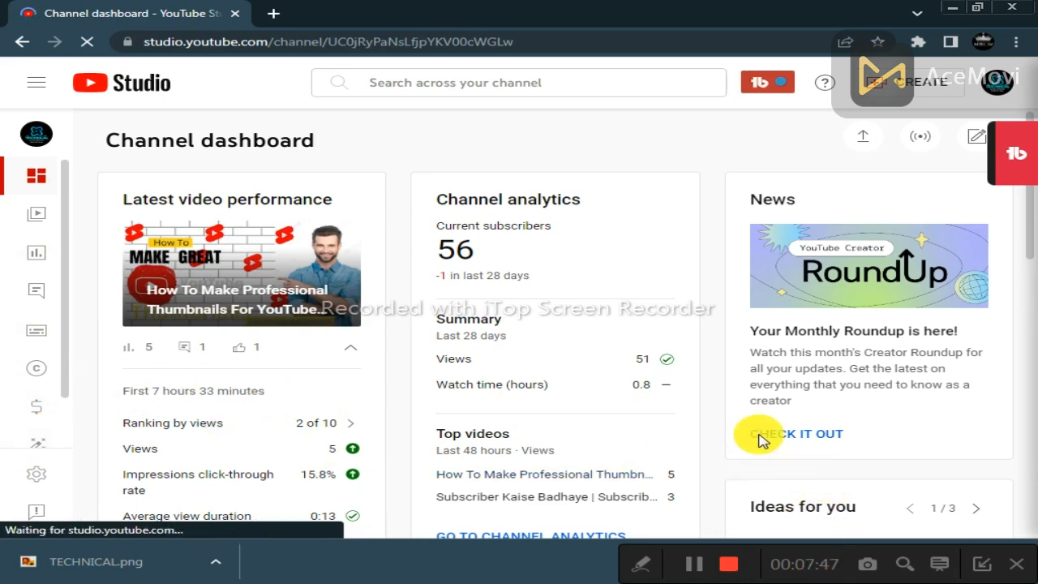
scroll(717, 393, "down", 1)
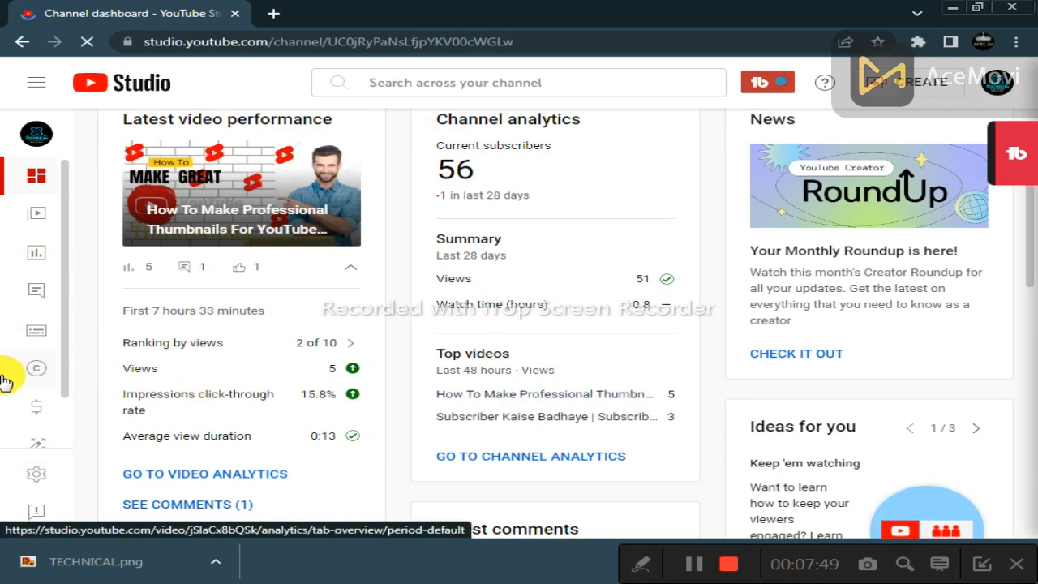
scroll(21, 377, "down", 1)
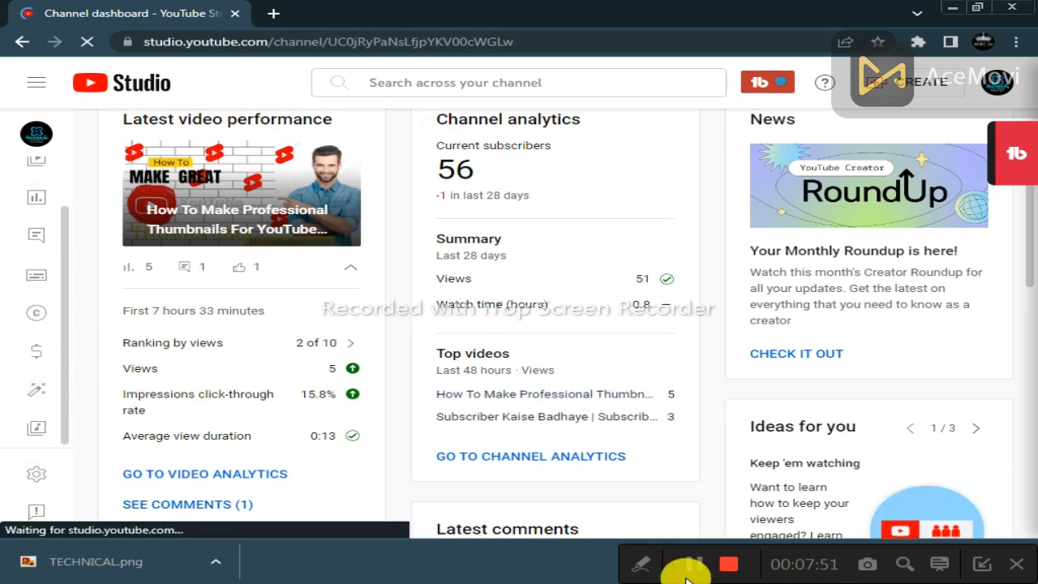
left_click(641, 563)
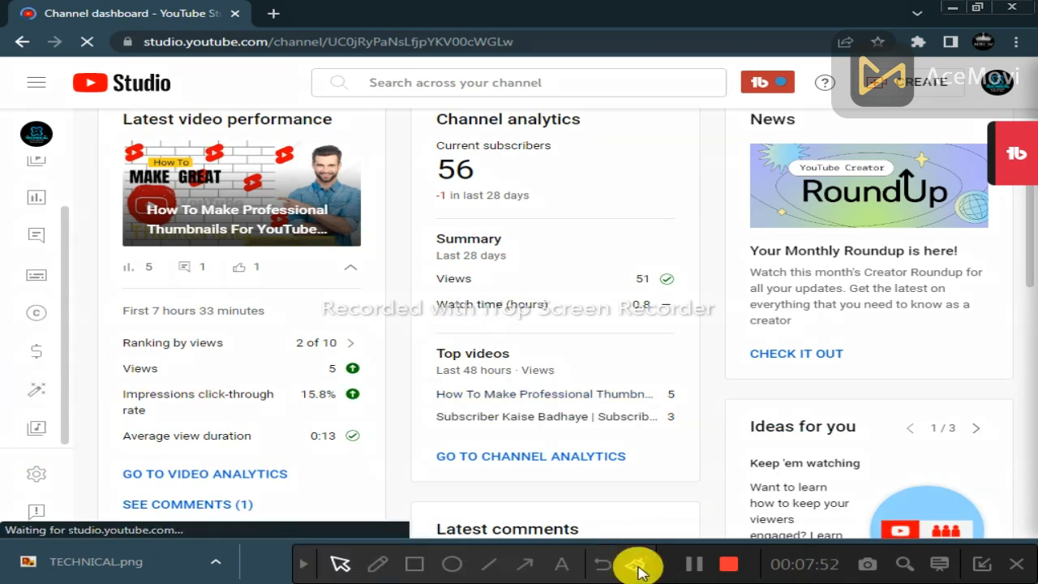
left_click(525, 565)
mouse_move(292, 449)
left_mouse_down()
mouse_move(81, 410)
mouse_move(55, 396)
left_mouse_up()
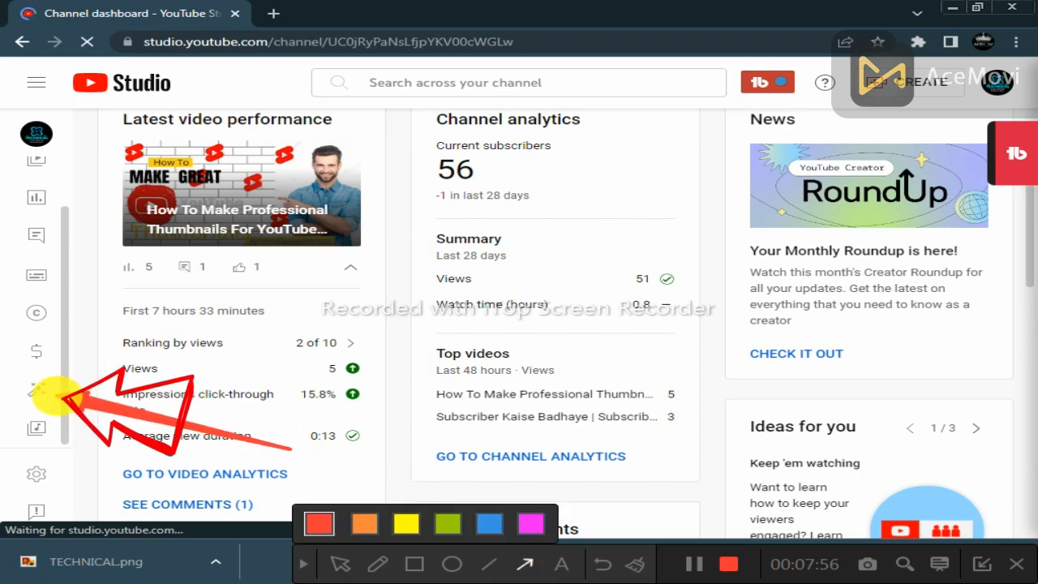
left_click(452, 564)
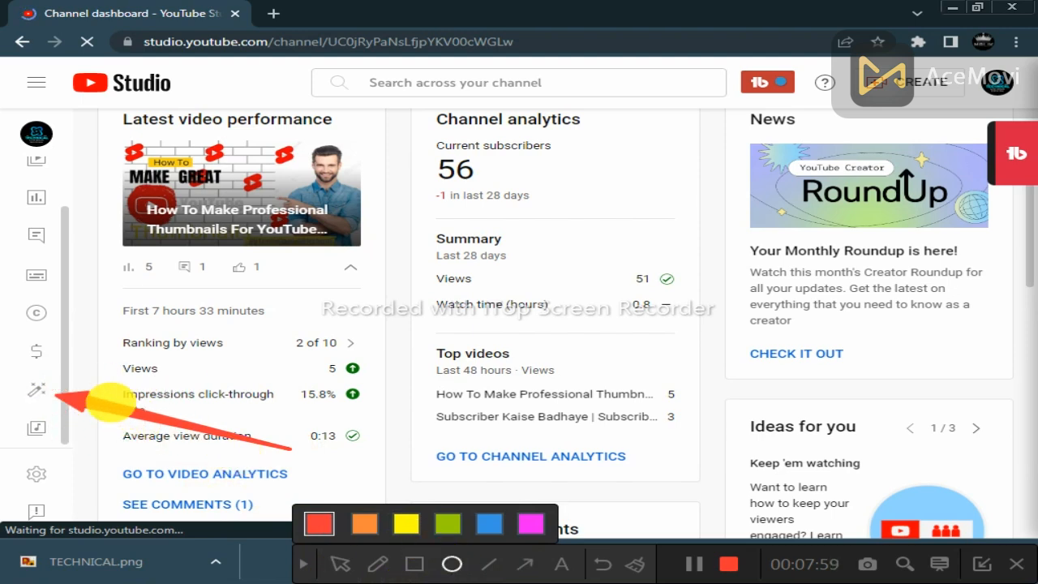
left_click_drag(27, 377, 58, 395)
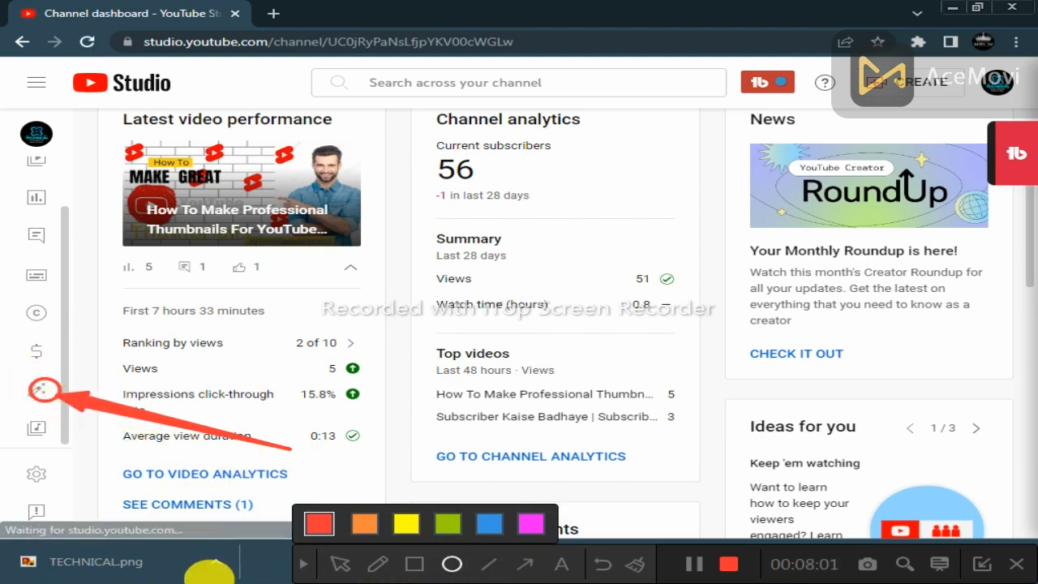
left_click(306, 568)
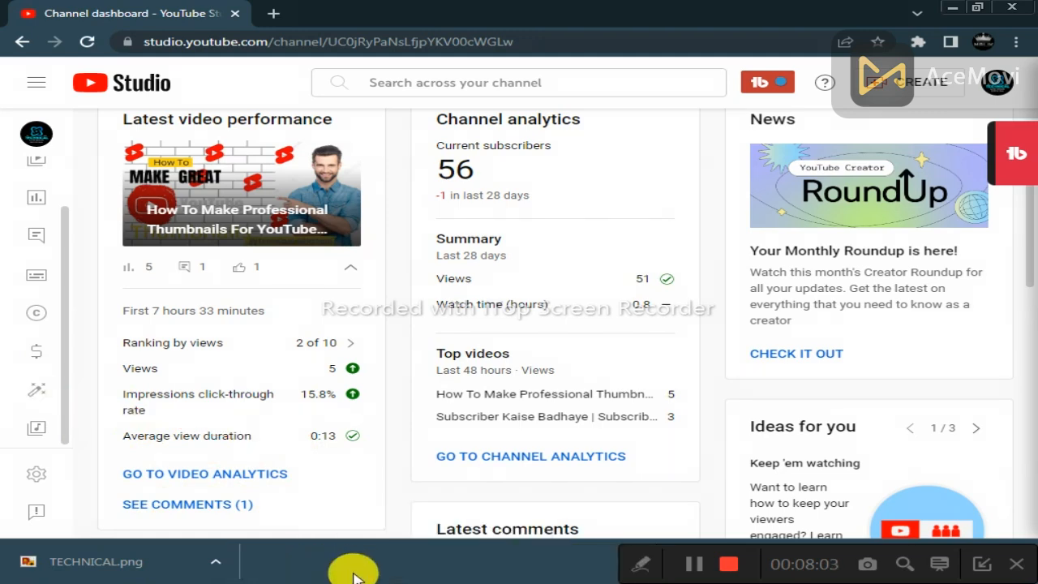
Open the channel customisation page and show the Banner image settings under Branding.
left_click(41, 395)
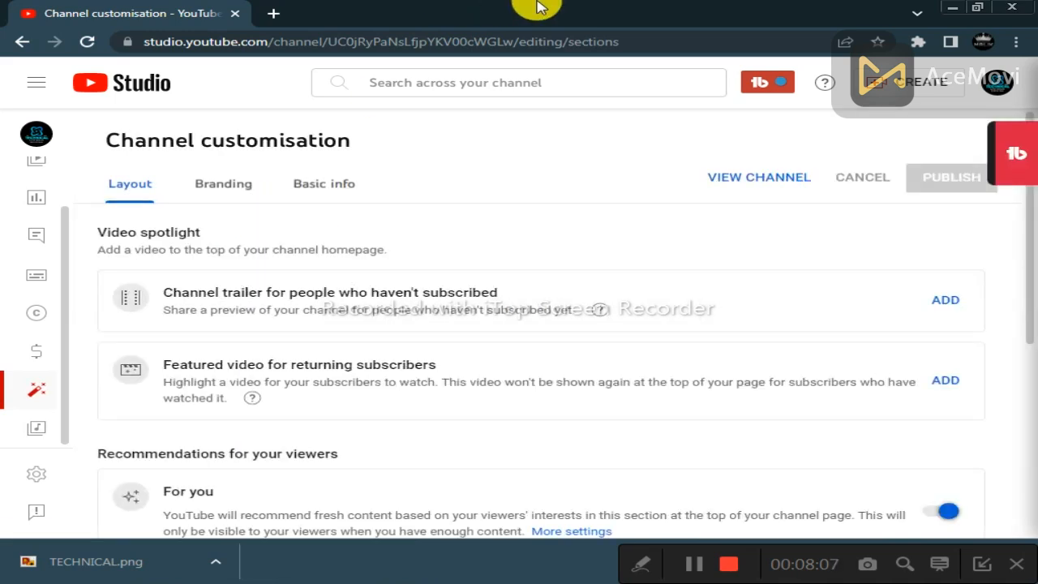
left_click(218, 180)
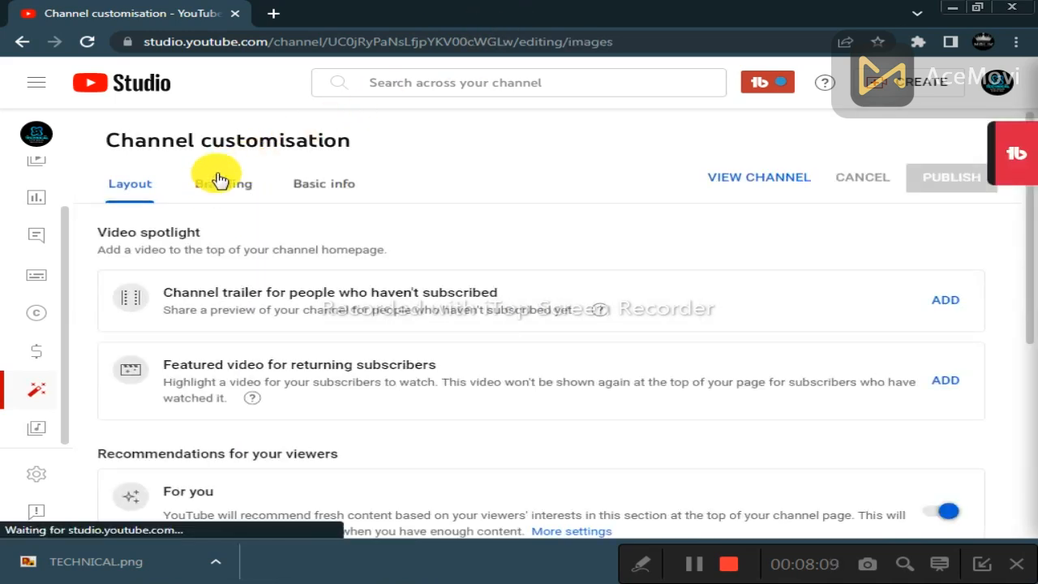
scroll(568, 275, "down", 1)
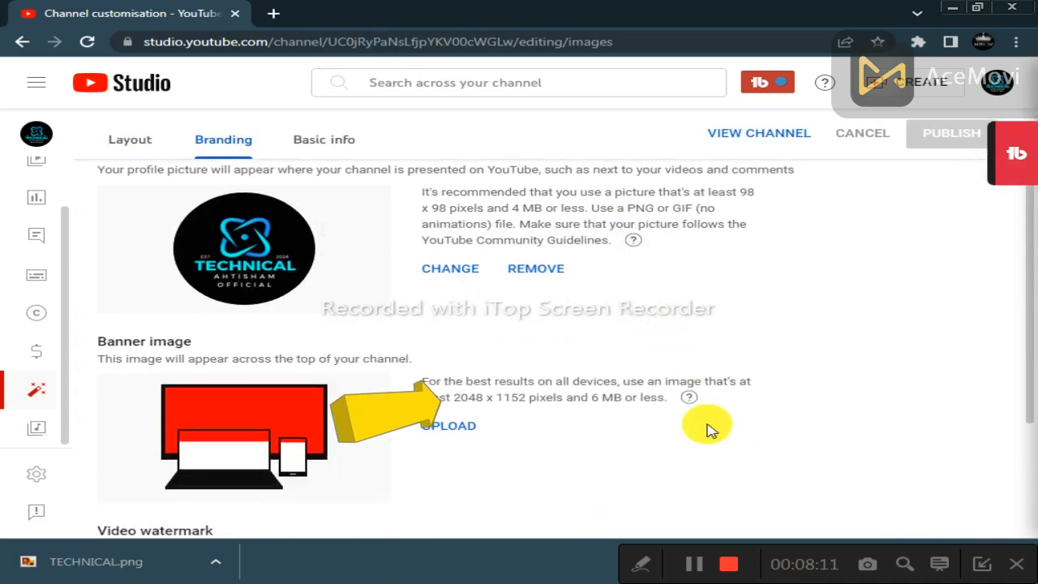
left_click(642, 563)
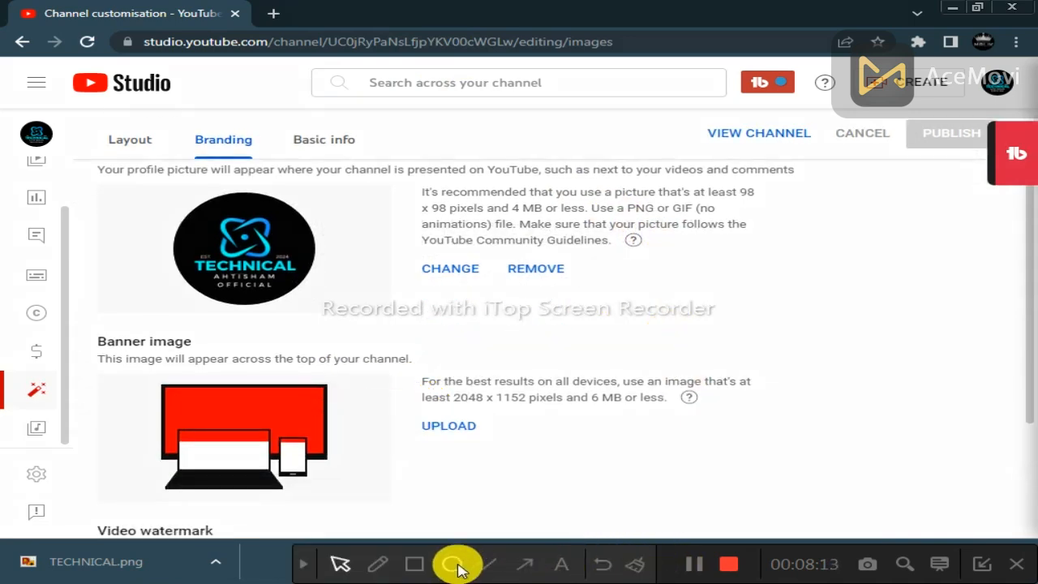
left_click(415, 564)
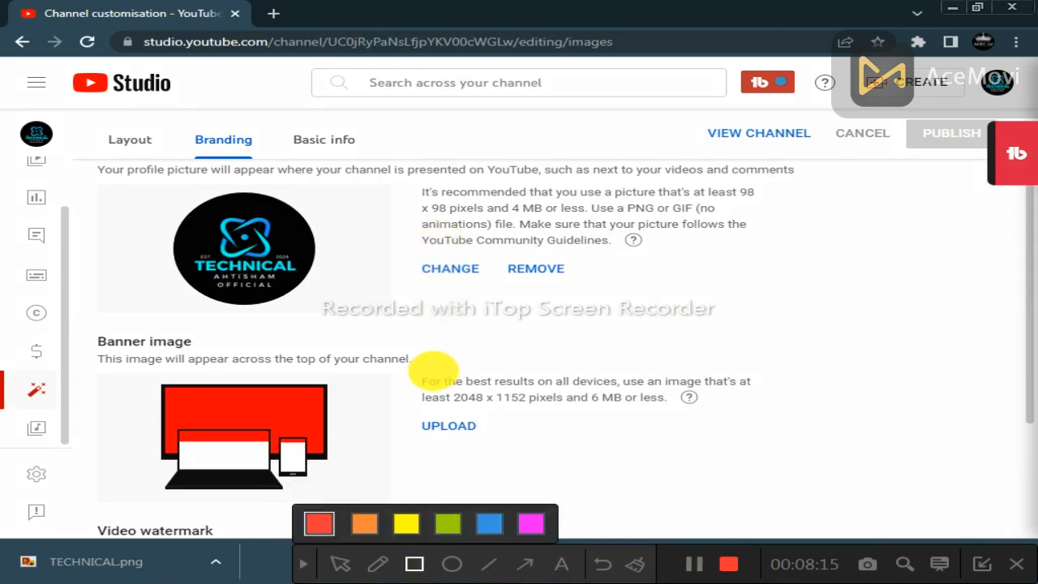
mouse_move(420, 372)
left_mouse_down()
mouse_move(454, 405)
mouse_move(768, 413)
left_mouse_up()
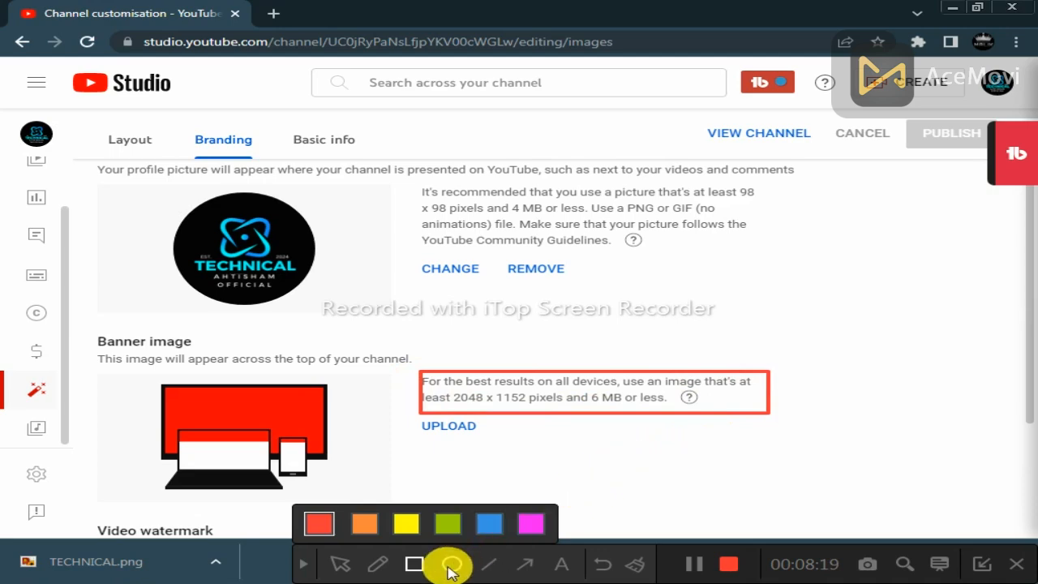
left_click(559, 565)
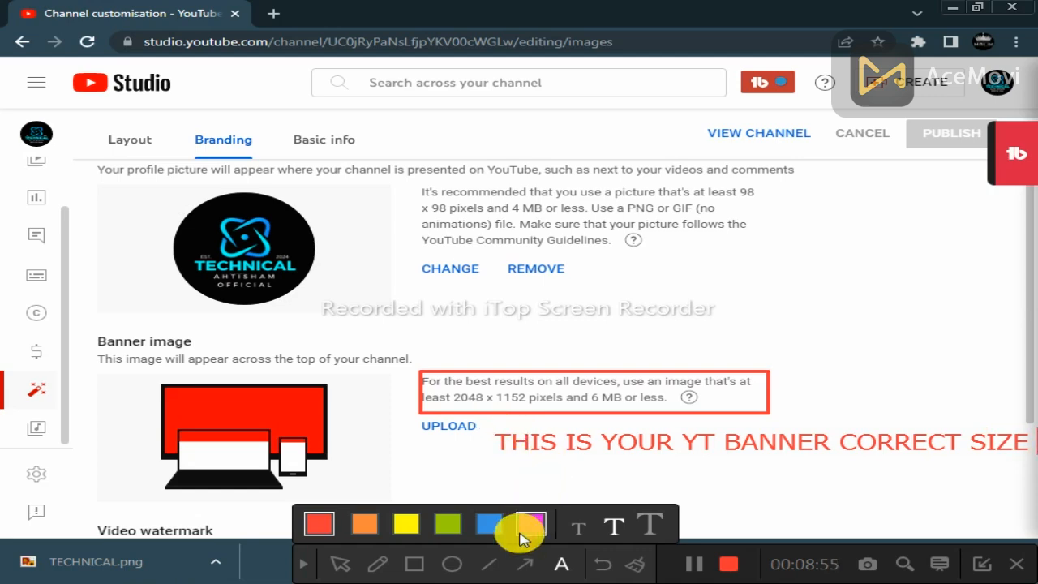
left_click(302, 563)
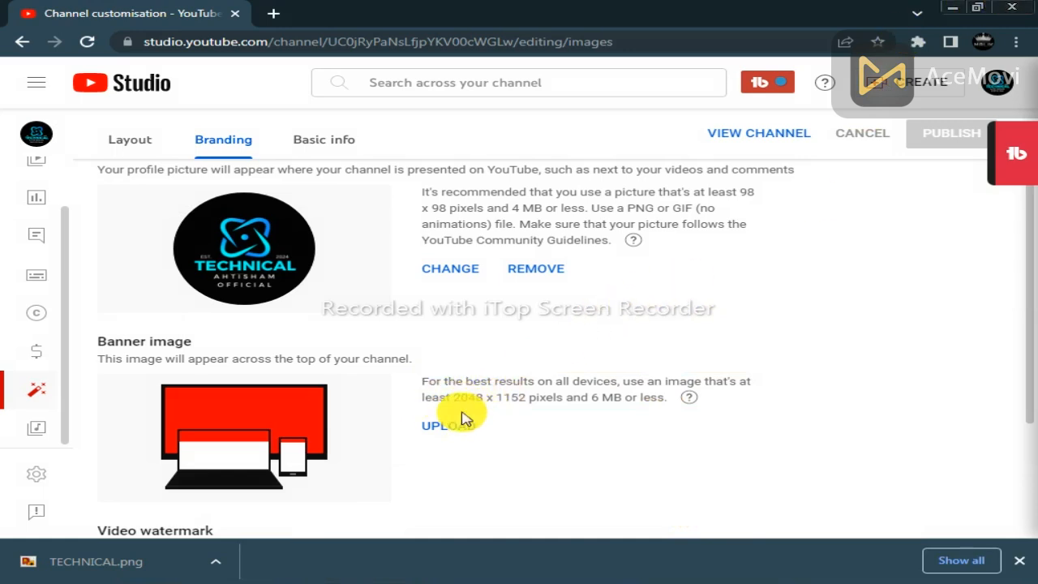
Close the browser window to return to the desktop.
left_click(1018, 6)
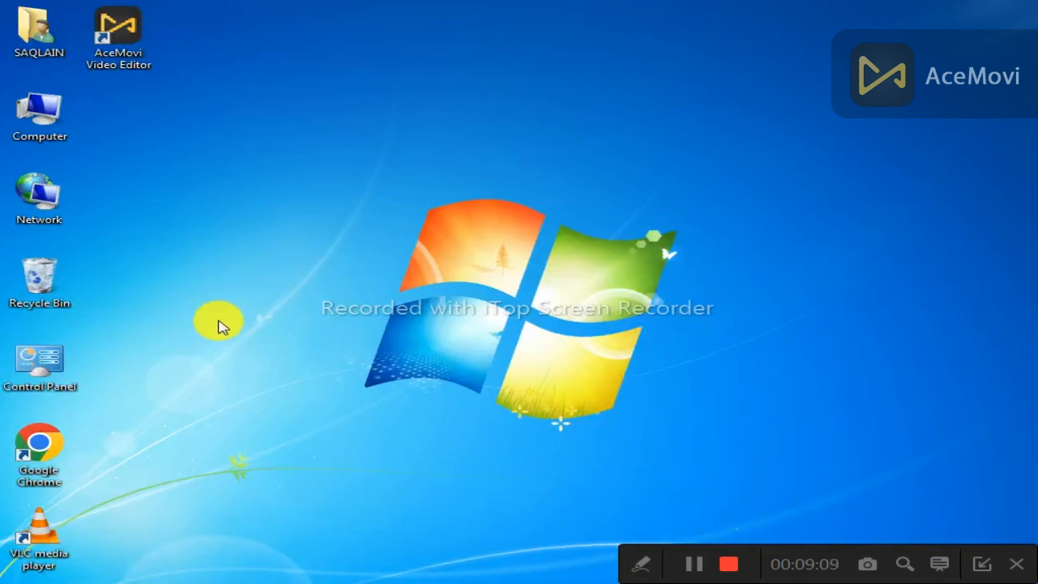